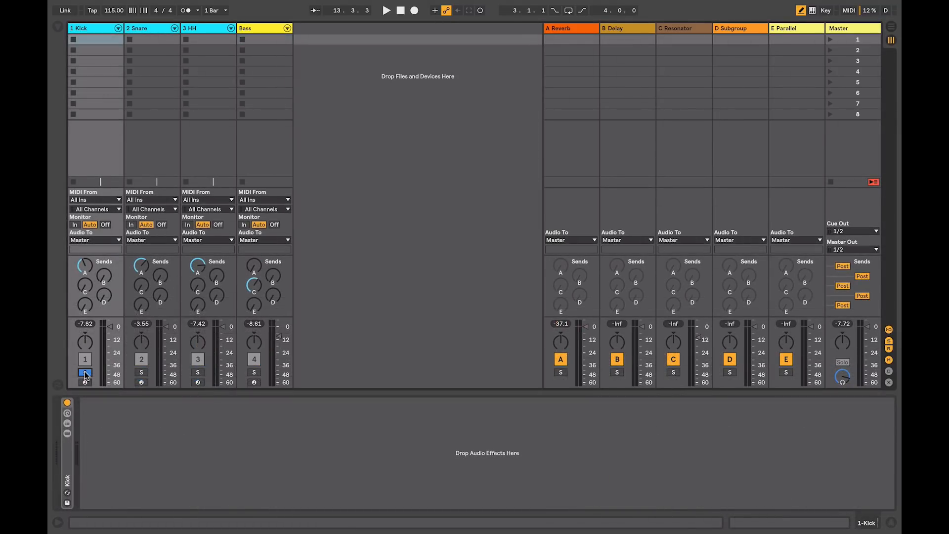
Step: Add EQ Eight to the Kick track during playback, set band 2 to 400 Hz and -12.5 dB, then bypass the device
key(space)
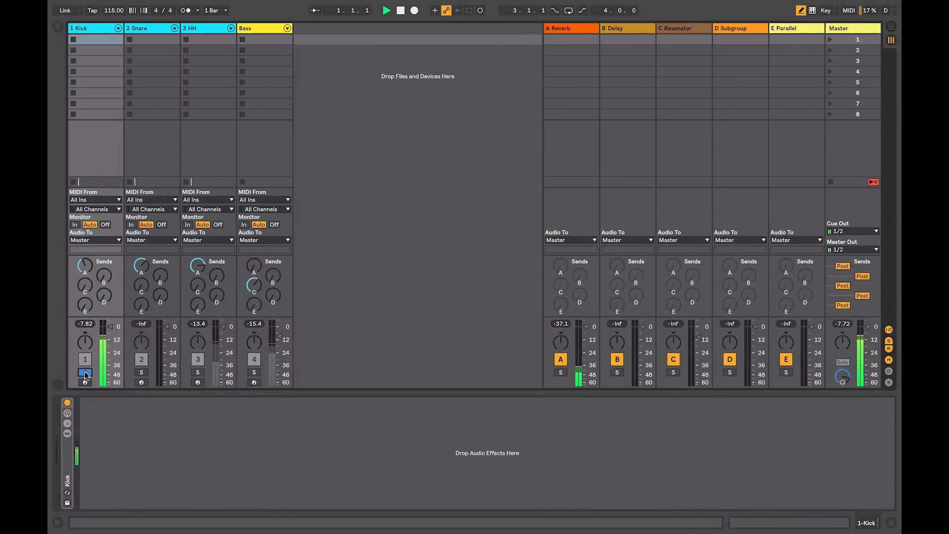
click(58, 26)
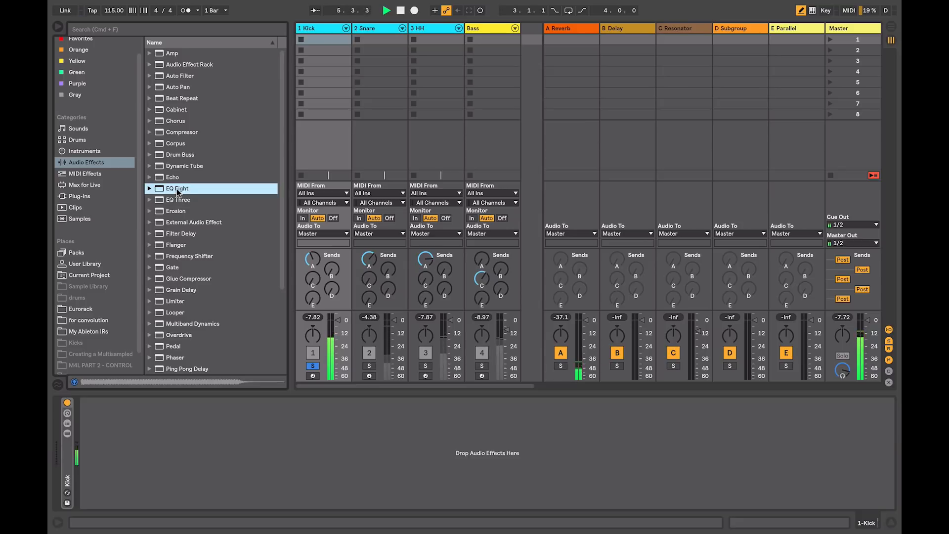
drag(176, 188, 182, 435)
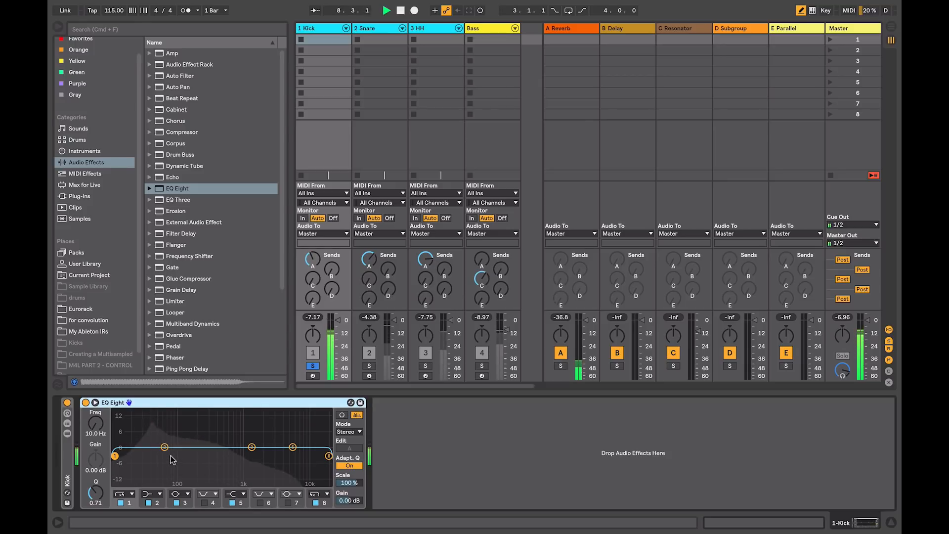
drag(164, 446, 217, 477)
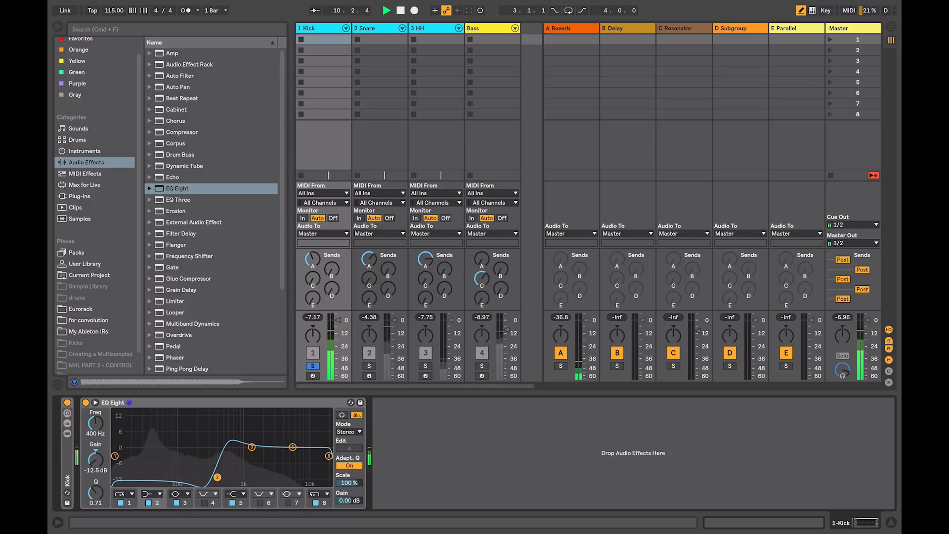
click(85, 404)
key(space)
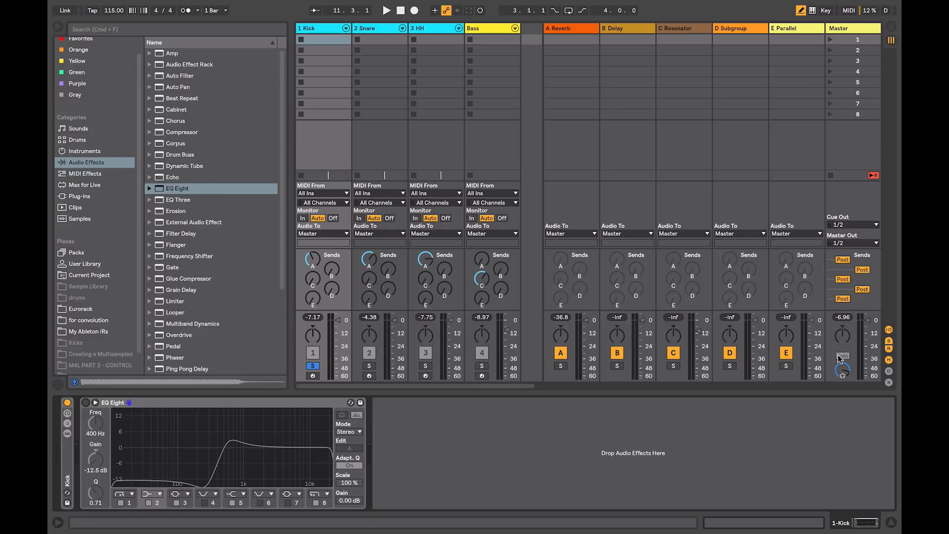
Step: Add a Ping Pong Delay after the EQ Eight on the Kick track and set its Dry/Wet to 100 %
drag(165, 368, 433, 451)
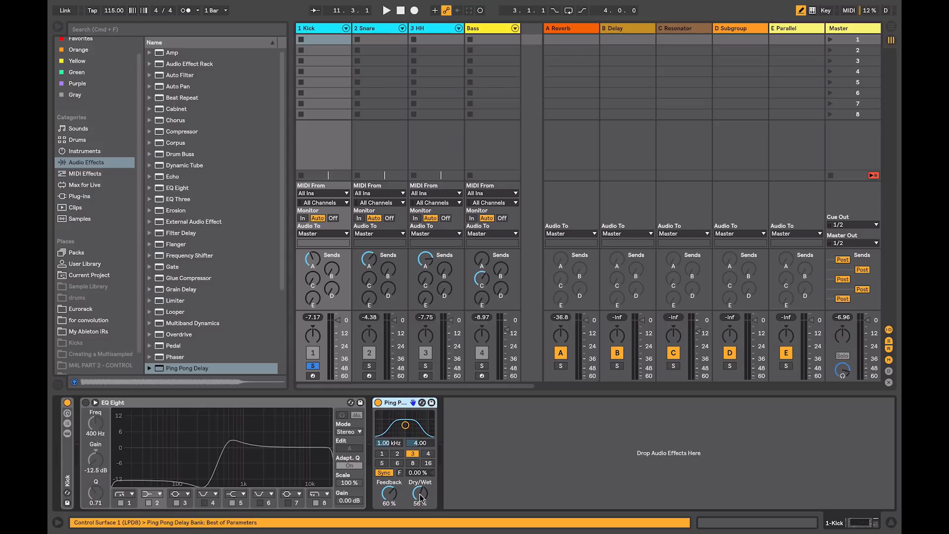
click(419, 494)
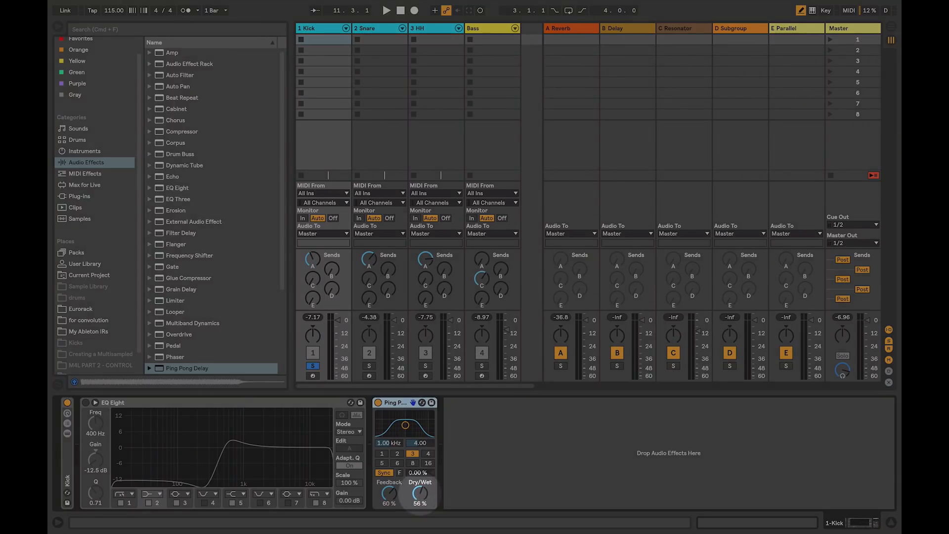
drag(420, 494, 420, 469)
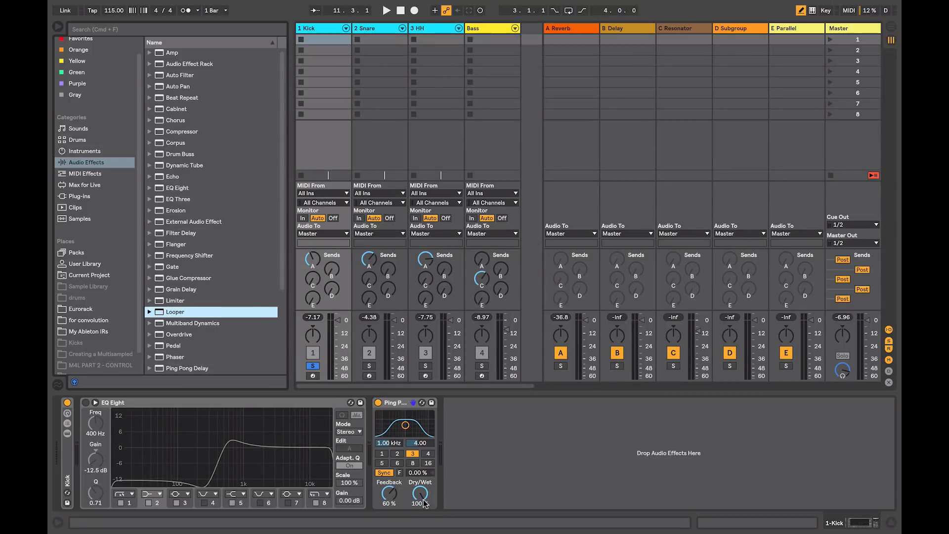
Step: Append Frequency Shifter and Reverb to the Kick chain, and set Dry/Wet to 29 % on Ping Pong Delay and 54.8 % on Frequency Shifter
drag(178, 256, 434, 422)
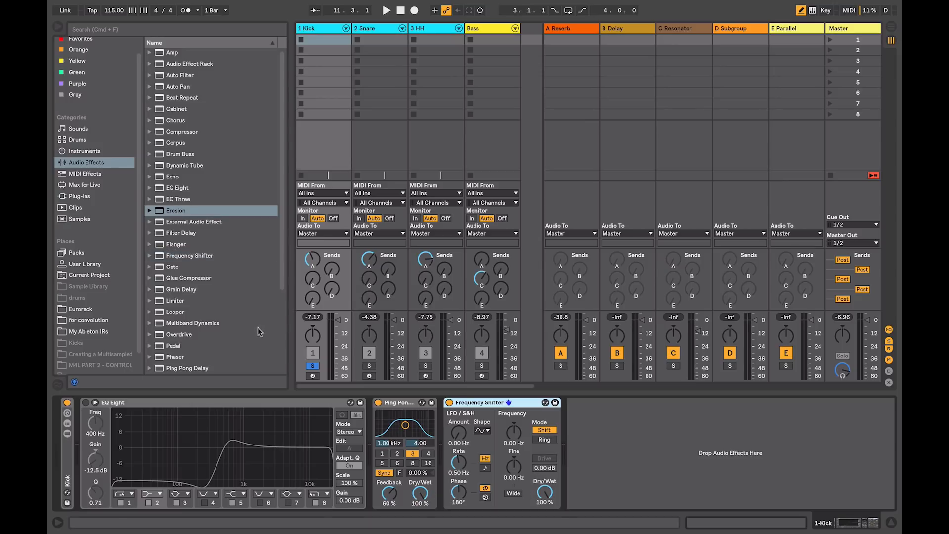
drag(281, 278, 278, 347)
drag(169, 310, 593, 433)
drag(422, 494, 422, 500)
drag(544, 492, 544, 493)
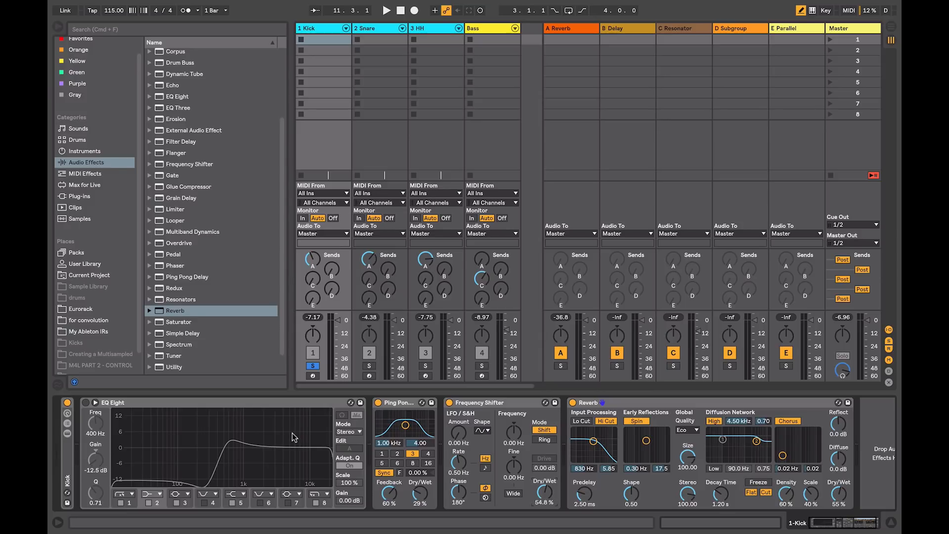
click(57, 26)
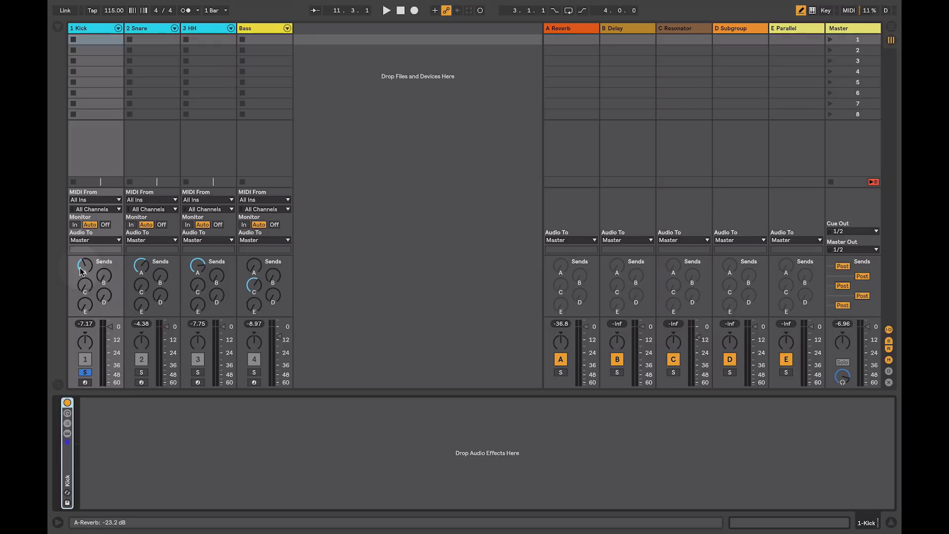
Step: Raise the Kick track's send to the A Reverb return and play the soloed kick to hear it
drag(81, 268, 81, 226)
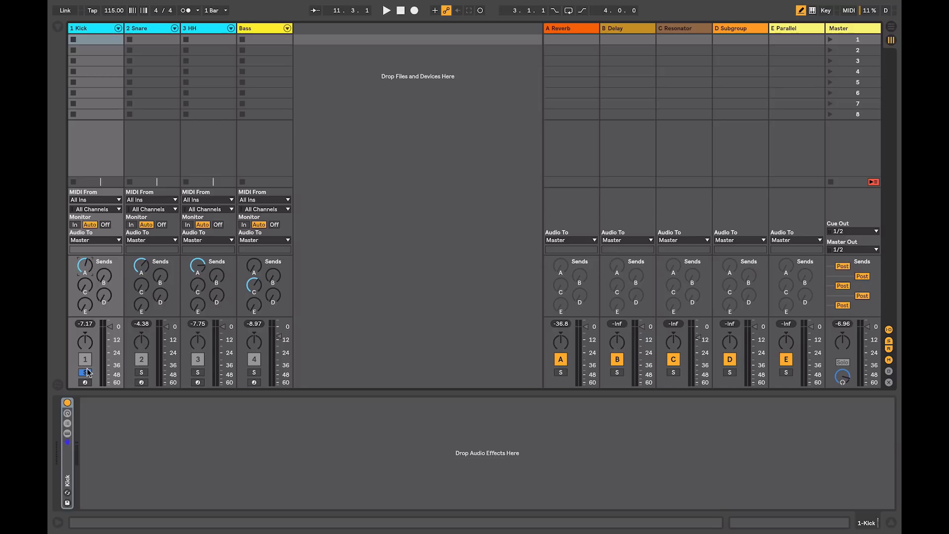
mouse_move(86, 262)
mouse_down()
mouse_move(86, 302)
mouse_move(86, 255)
mouse_up()
key(space)
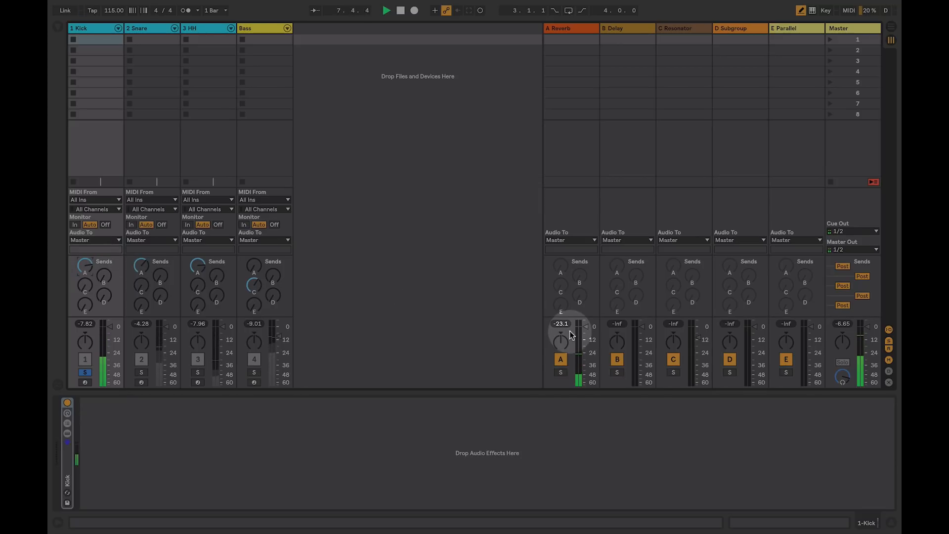
key(space)
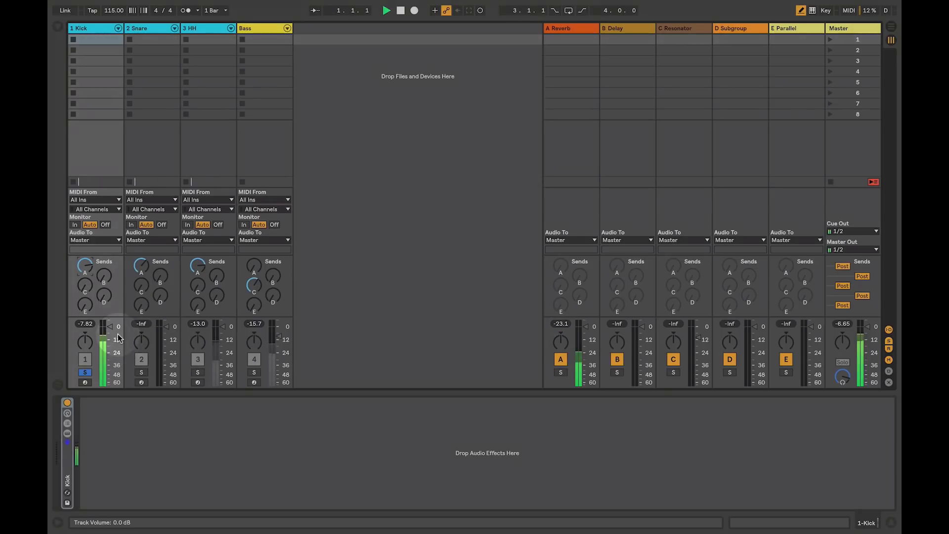
Step: Lower the Kick track's volume fader during playback to hear its effect on the reverb, and reset the fader to 0 dB
key(space)
drag(109, 332, 110, 373)
key(space)
double_click(109, 374)
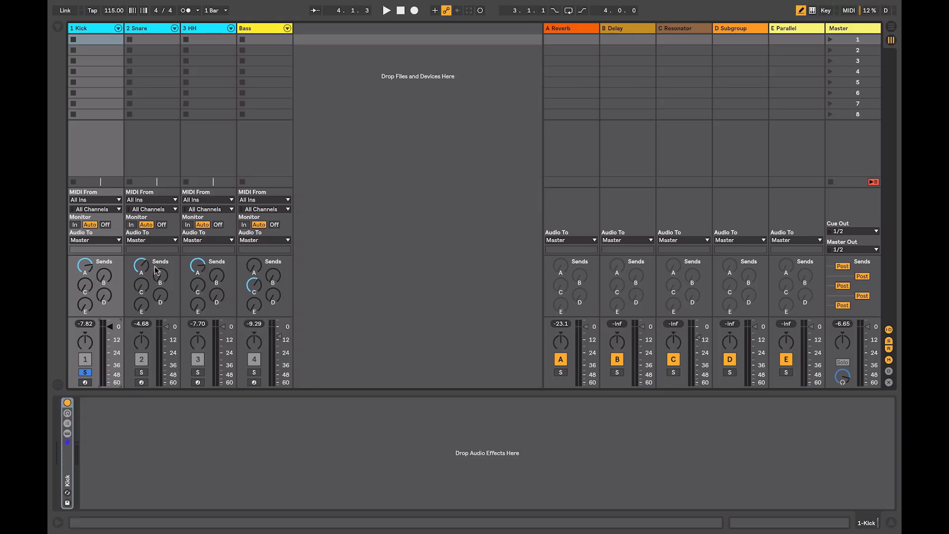
Step: Unsolo the Kick track and play the drums while switching the A Reverb return off and back on for comparison
click(85, 372)
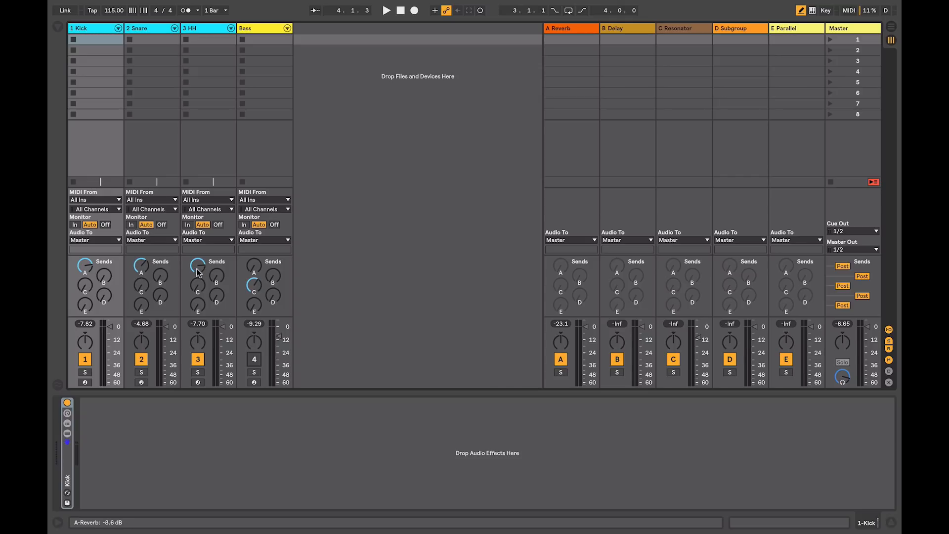
key(space)
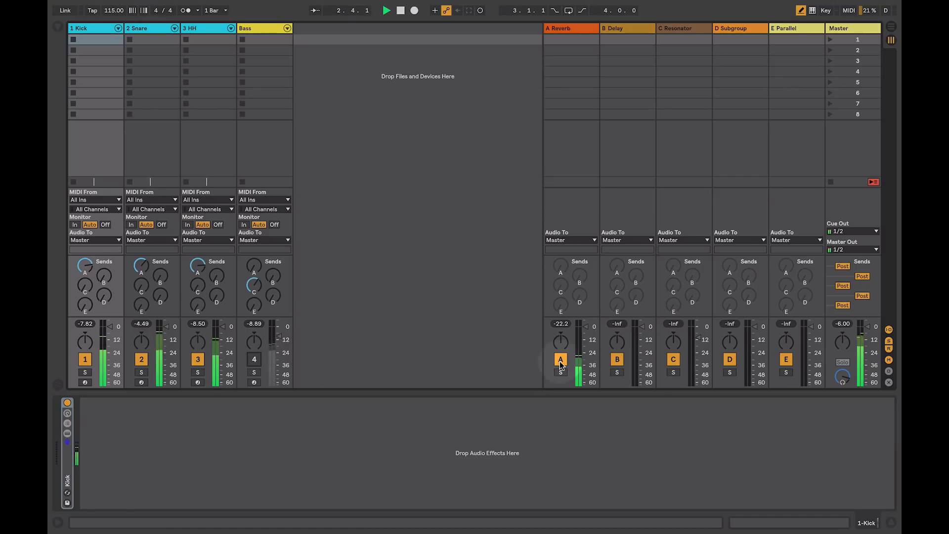
click(560, 361)
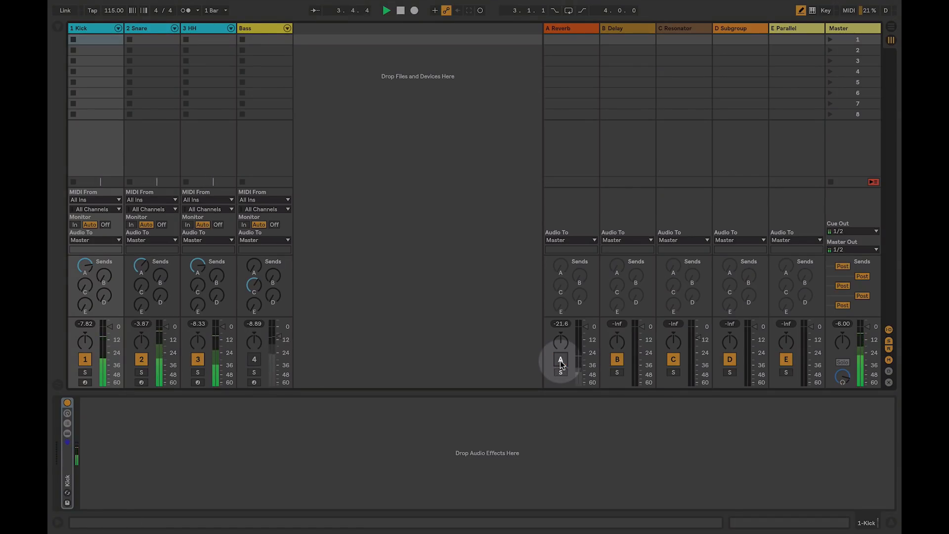
click(560, 360)
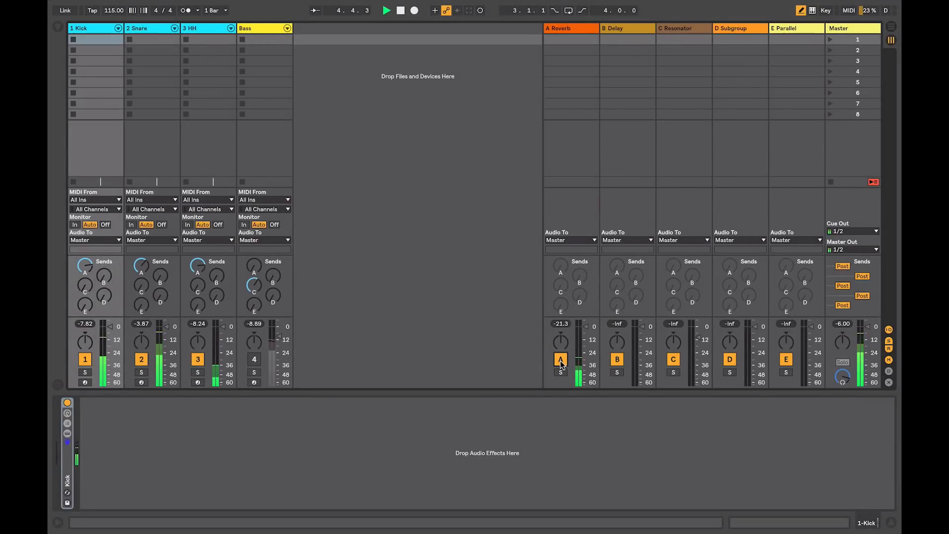
key(space)
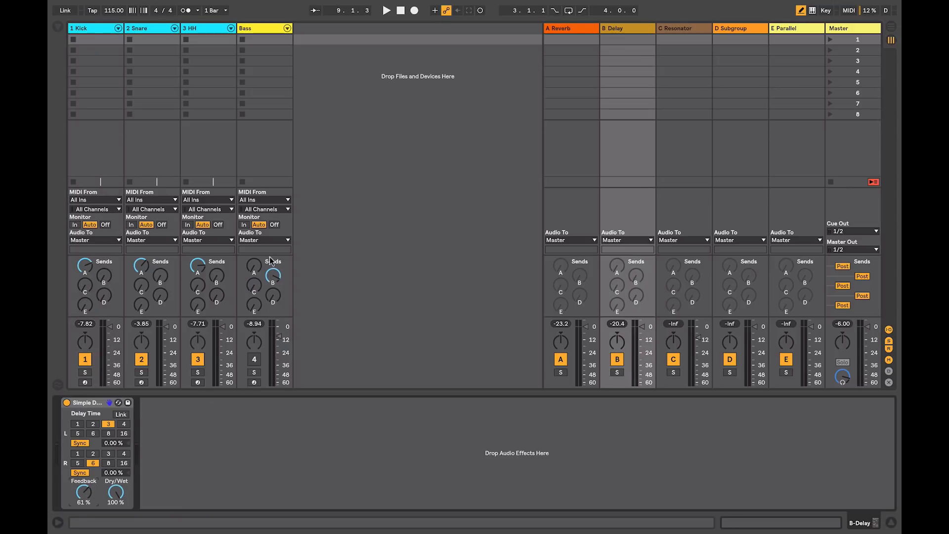
Step: Turn down the Bass track's B Delay send, activate the track during playback, and raise that send again
drag(272, 276, 273, 332)
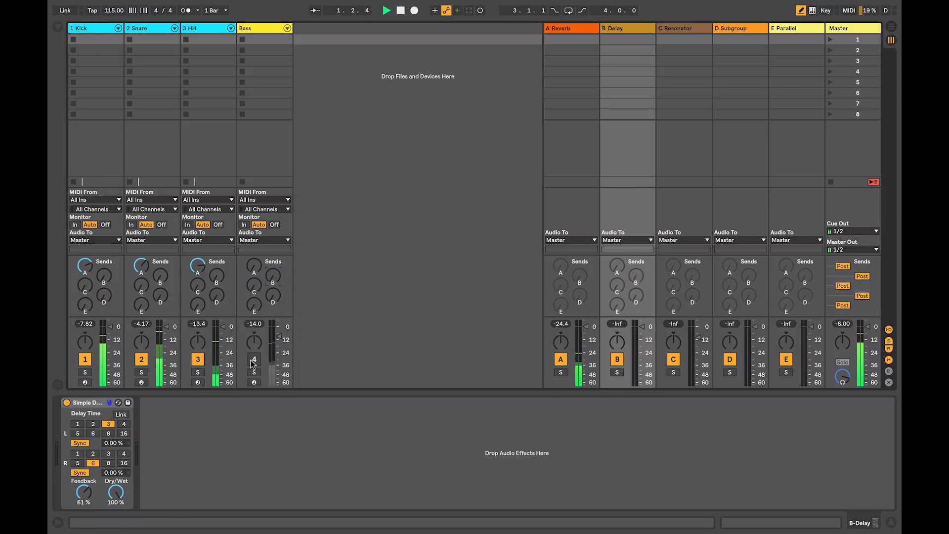
click(253, 359)
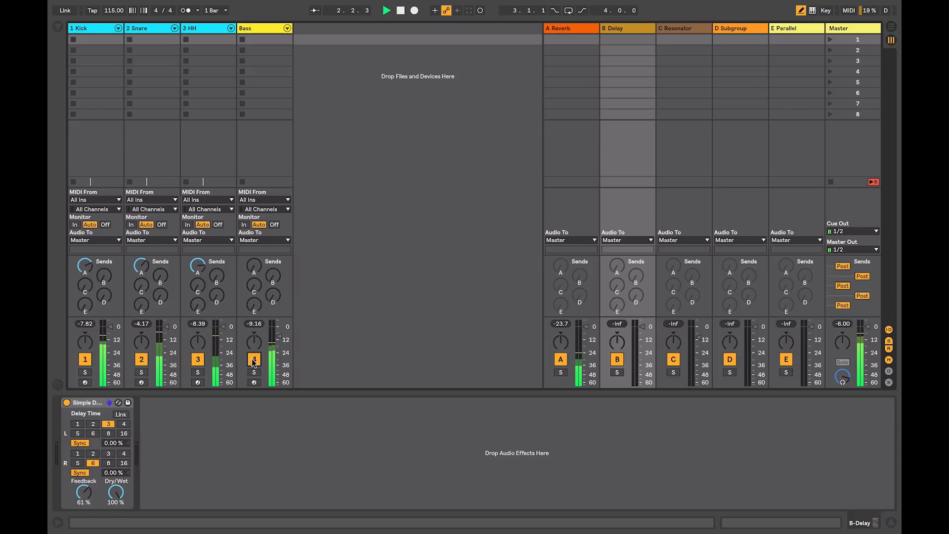
drag(267, 278, 267, 242)
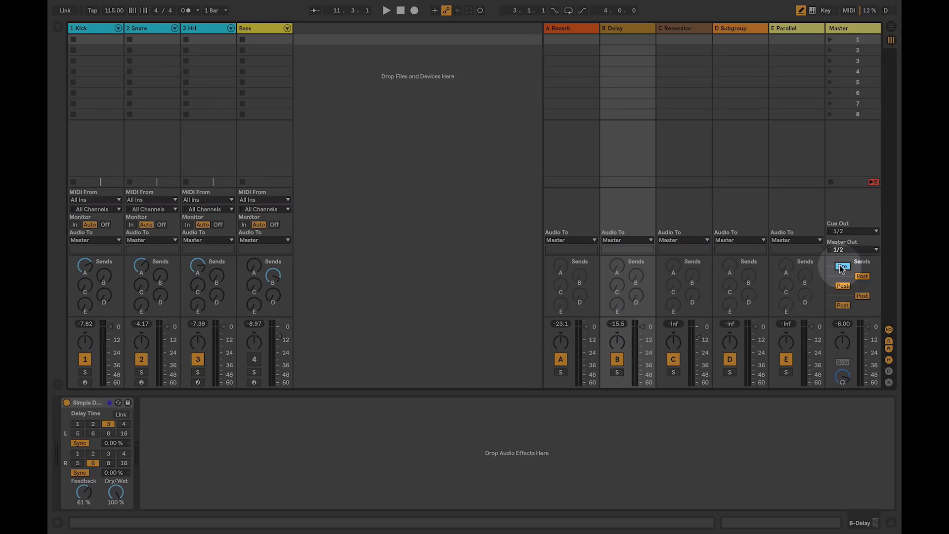
Step: Solo the Kick track, switch send A to Pre on the Master track, and start playback
click(840, 267)
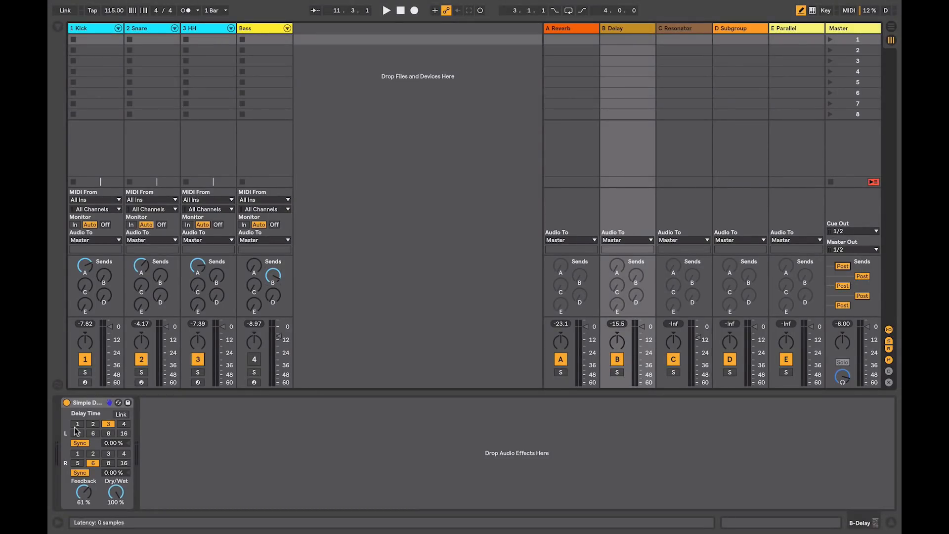
click(84, 374)
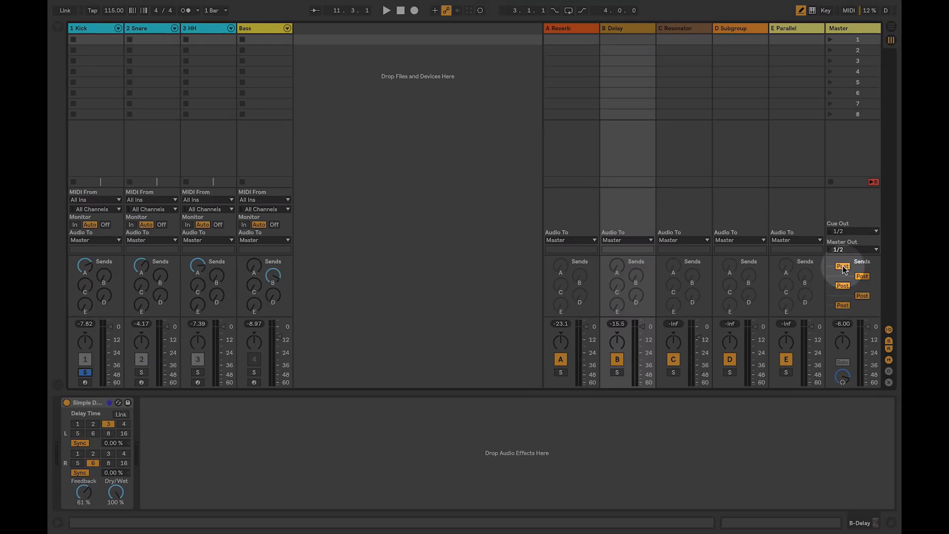
click(843, 267)
key(space)
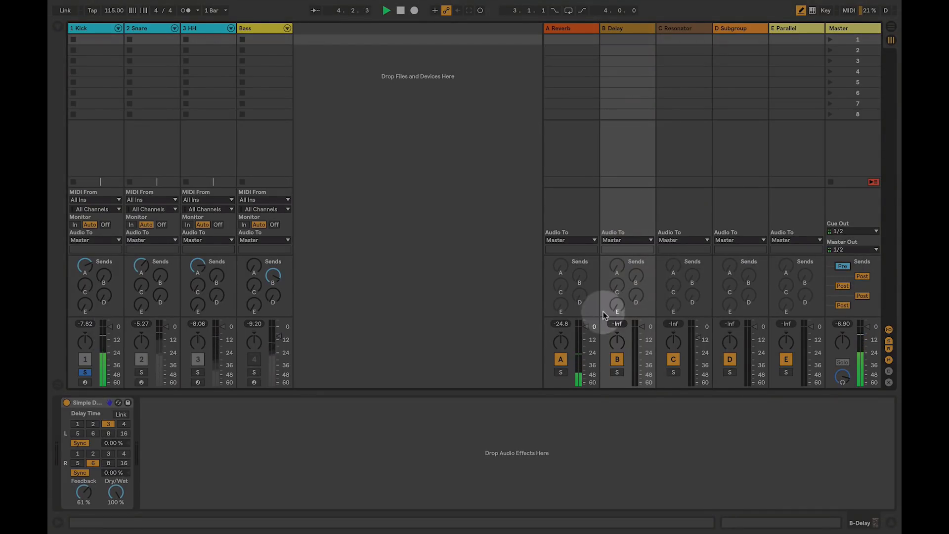
click(842, 266)
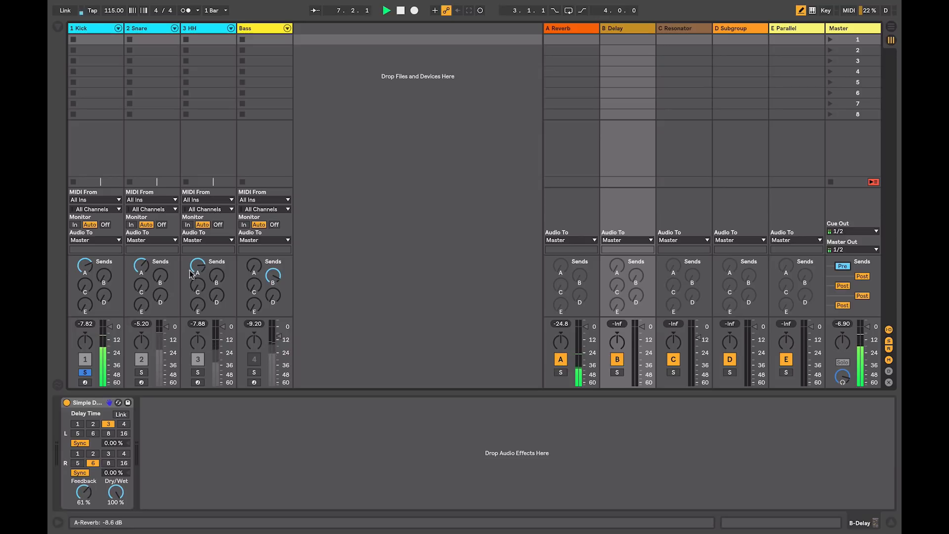
Step: Sweep the soloed Kick track's volume fader down and up to compare pre- and post-fader sends, and reset it to 0 dB
drag(110, 330, 110, 355)
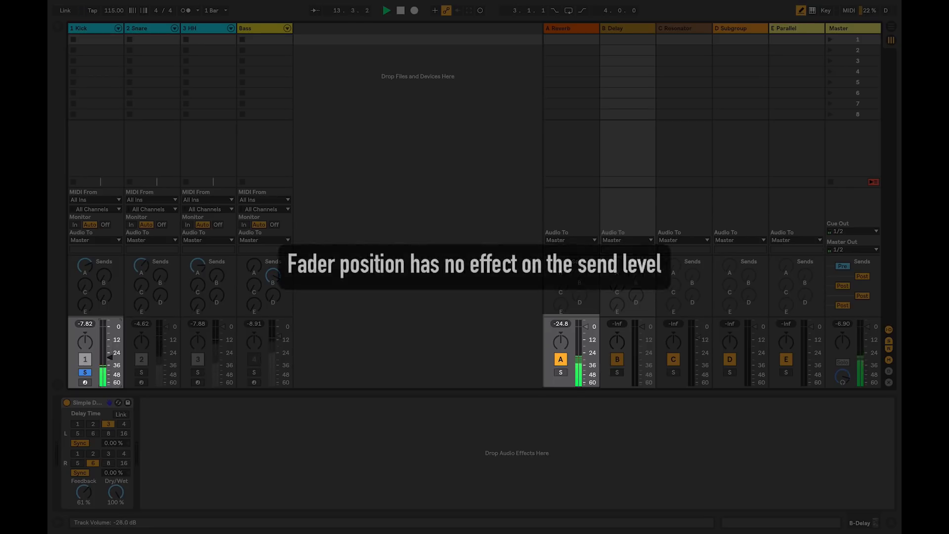
drag(109, 356, 109, 385)
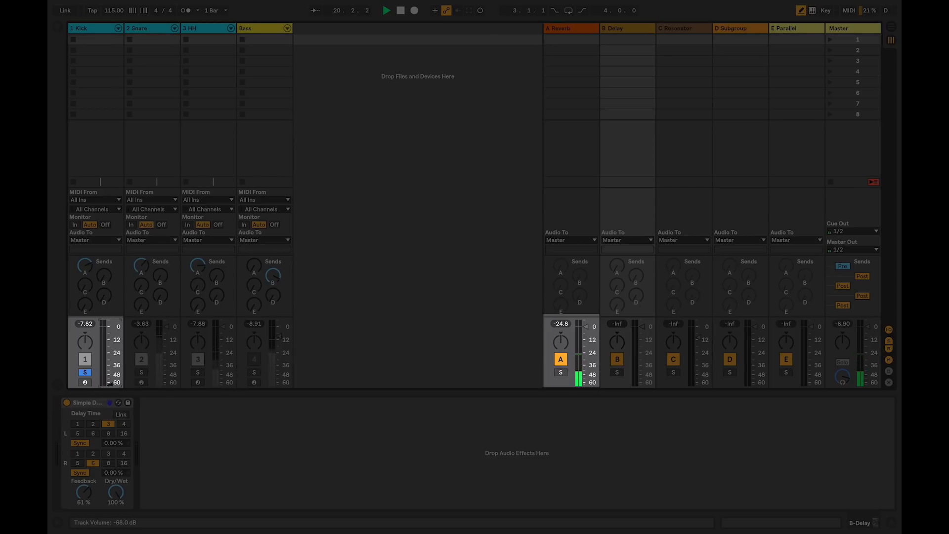
drag(109, 370, 109, 348)
drag(110, 345, 109, 325)
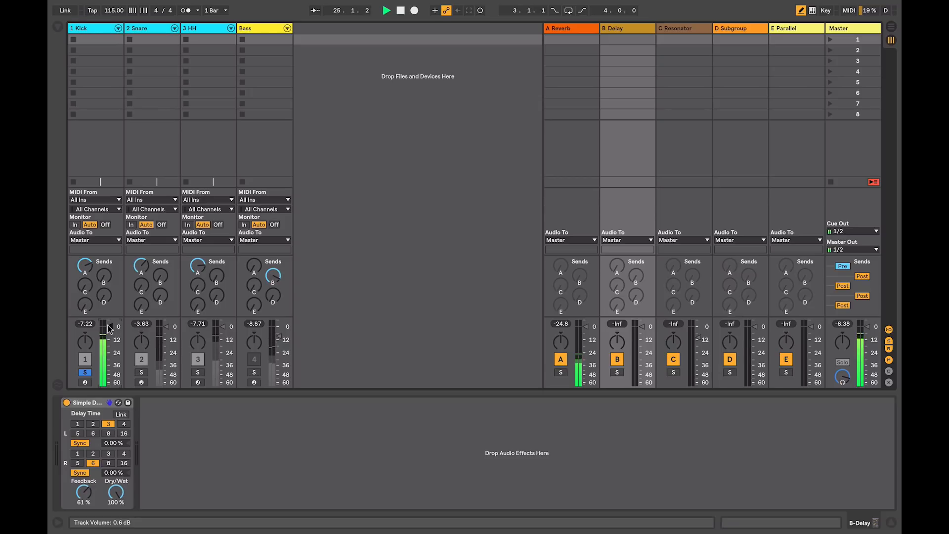
drag(110, 326, 110, 349)
double_click(110, 349)
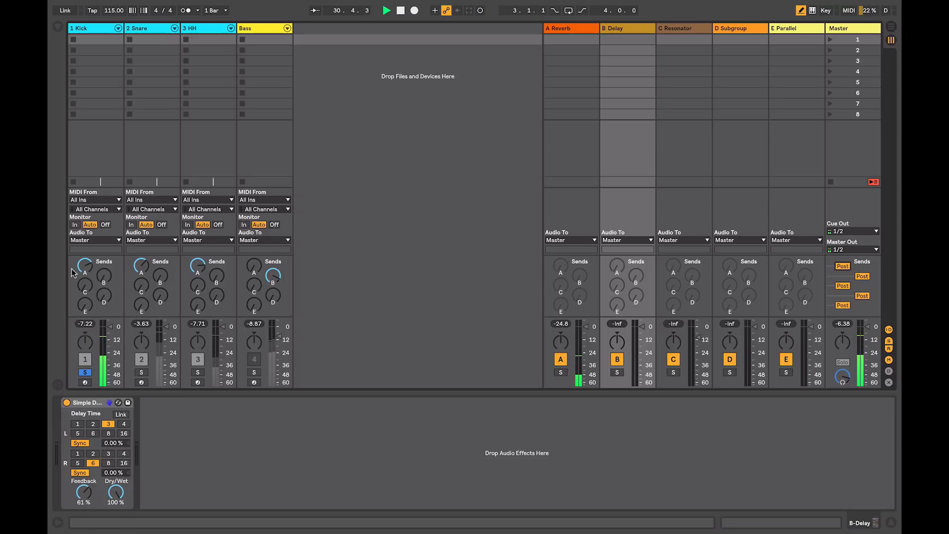
Step: Set the Kick track's A Reverb send to -10.2 dB and unsolo the track
mouse_move(85, 266)
mouse_down()
mouse_move(85, 302)
mouse_move(85, 265)
mouse_up()
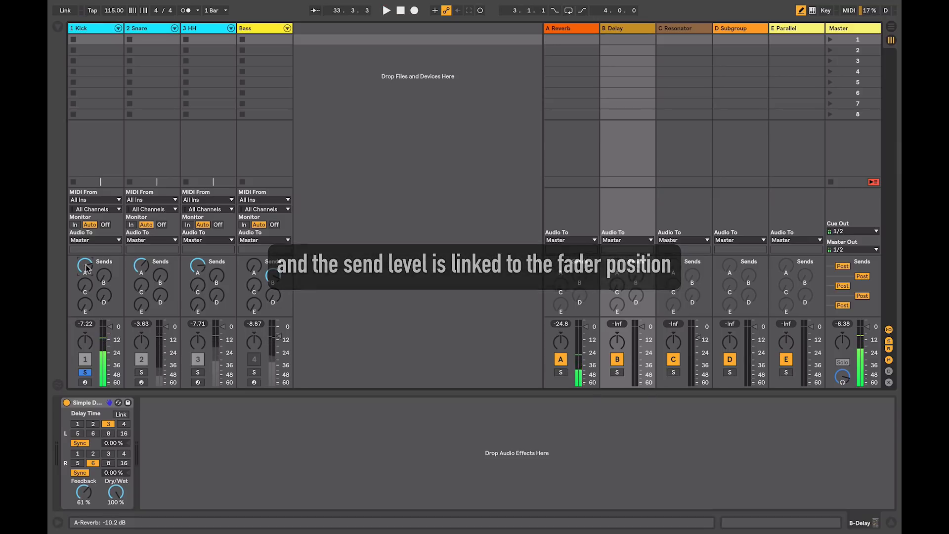
click(84, 372)
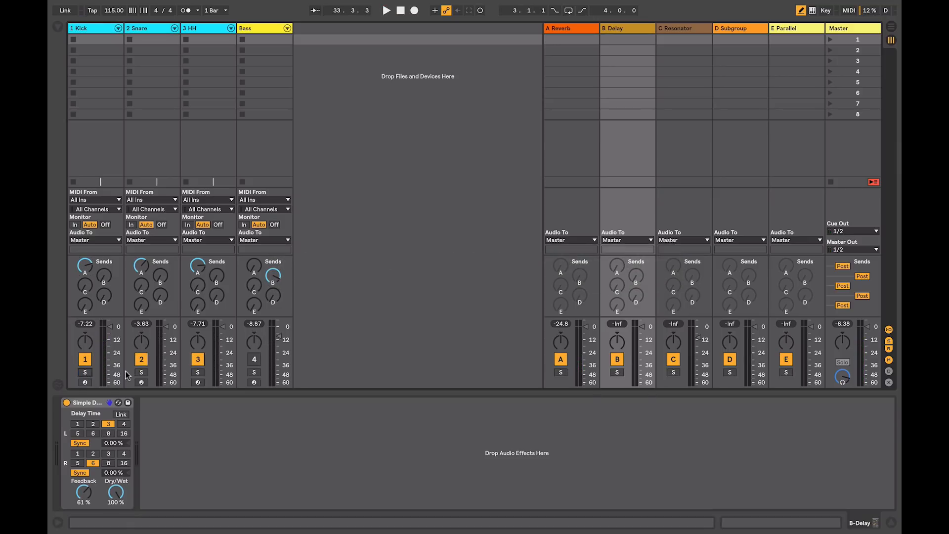
Step: Activate the Bass track, turn its B Delay send fully down, and raise its C Resonator send during playback
click(254, 360)
drag(273, 276, 272, 283)
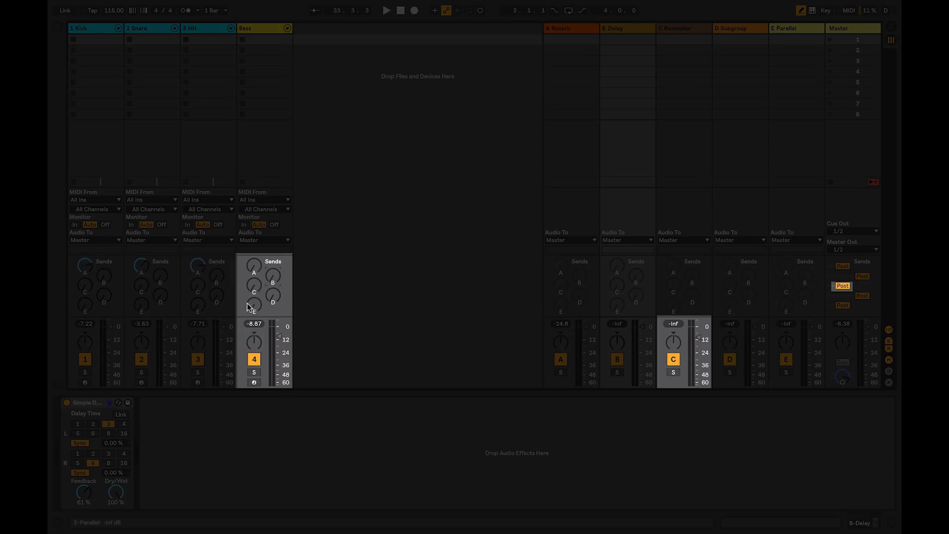
key(space)
drag(253, 295, 252, 282)
Step: Switch send C to Pre, pull the Bass fader down to -inf dB, and set the Bass track's C Resonator send to -17.0 dB
click(842, 287)
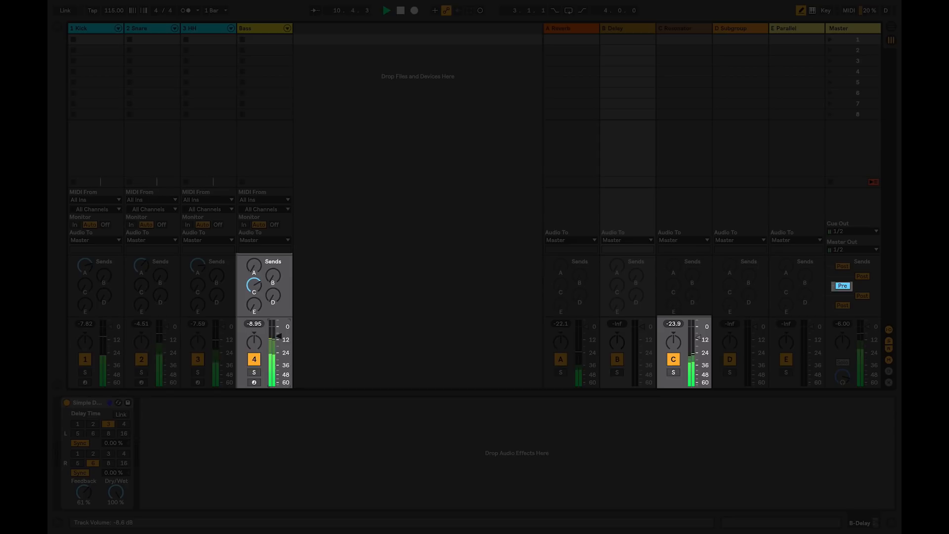
drag(279, 336, 279, 384)
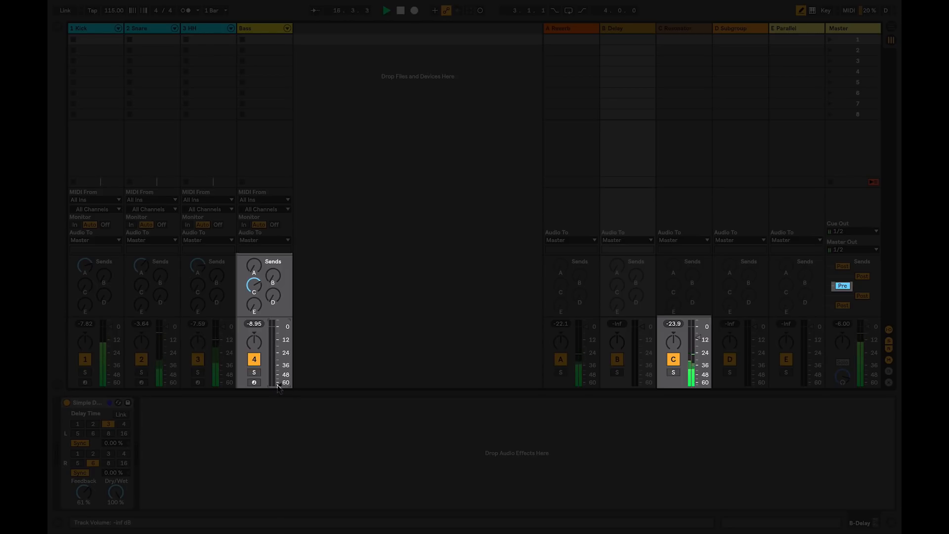
drag(253, 290, 253, 293)
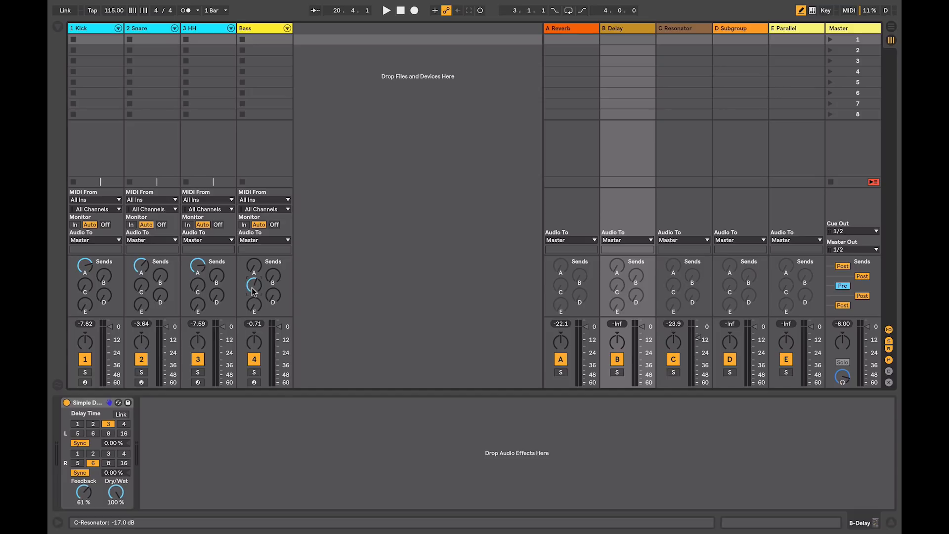
Step: Turn off the A Reverb sends on Kick, Snare and HH, raise their D Subgroup sends to 0.0 dB, and audition the mix
double_click(90, 266)
double_click(141, 266)
double_click(197, 267)
drag(104, 295, 103, 267)
drag(161, 296, 160, 267)
drag(216, 297, 216, 267)
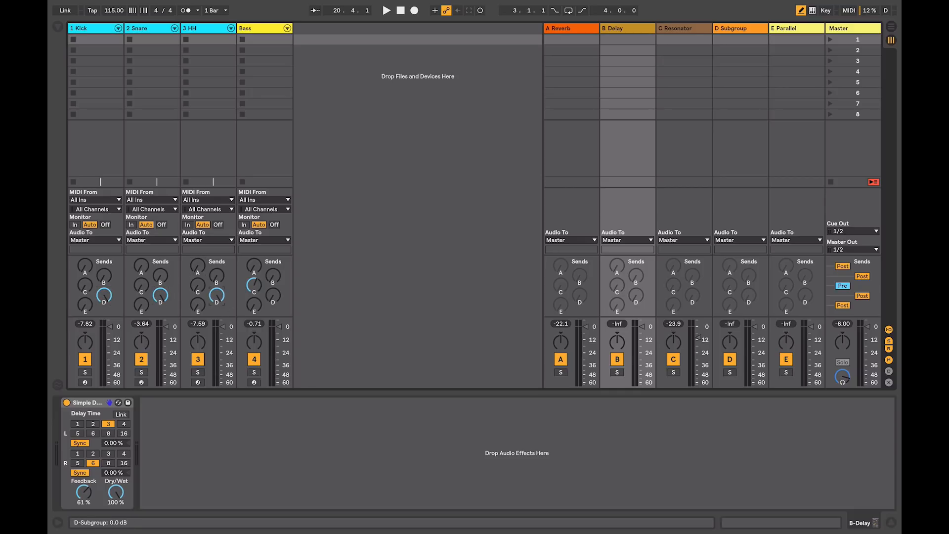
key(space)
click(85, 324)
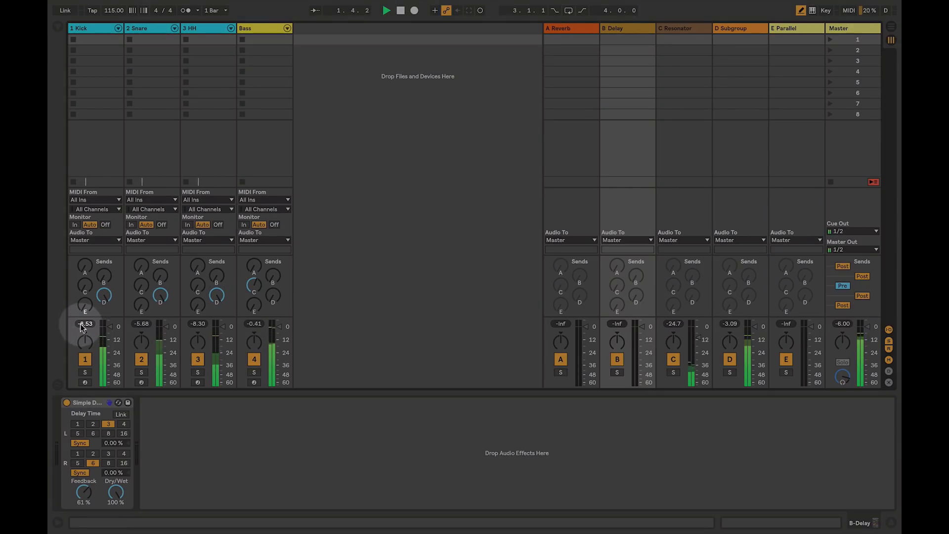
key(space)
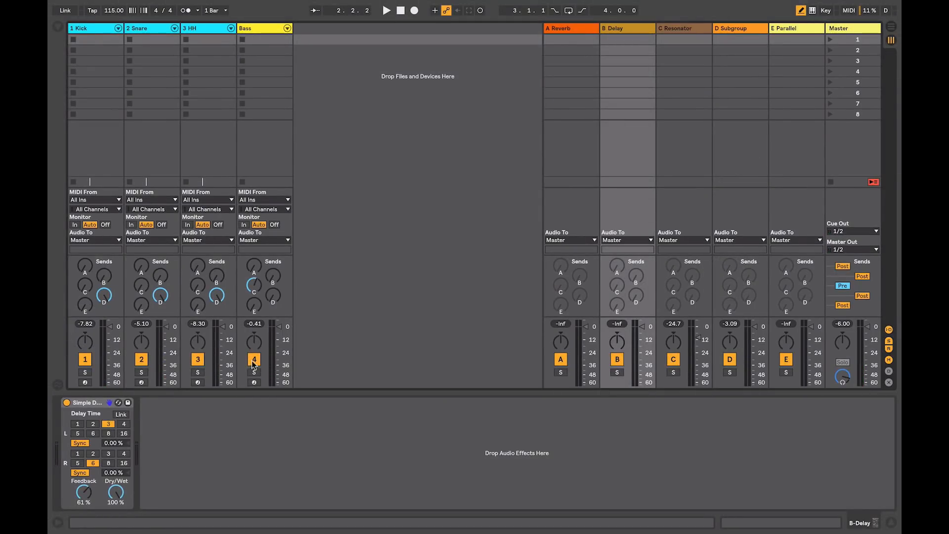
Step: With the Bass track deactivated, pull the Kick, Snare and HH faders down to -inf dB, switch send D to Pre, and start playback
click(253, 360)
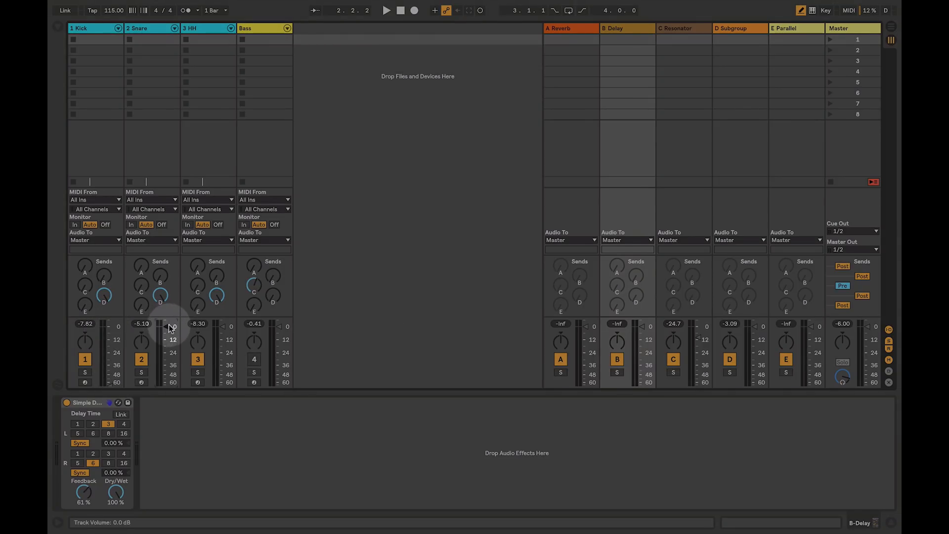
drag(171, 328, 170, 386)
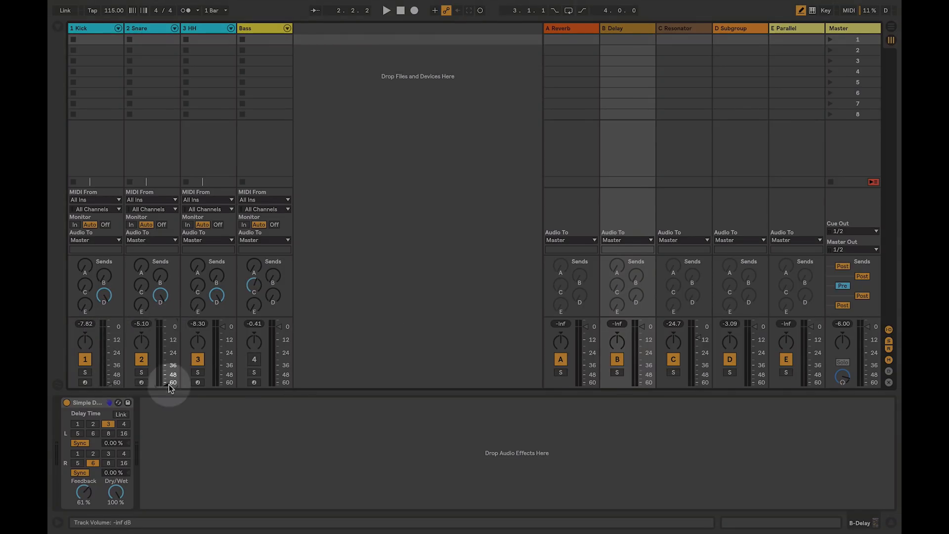
drag(224, 328, 224, 386)
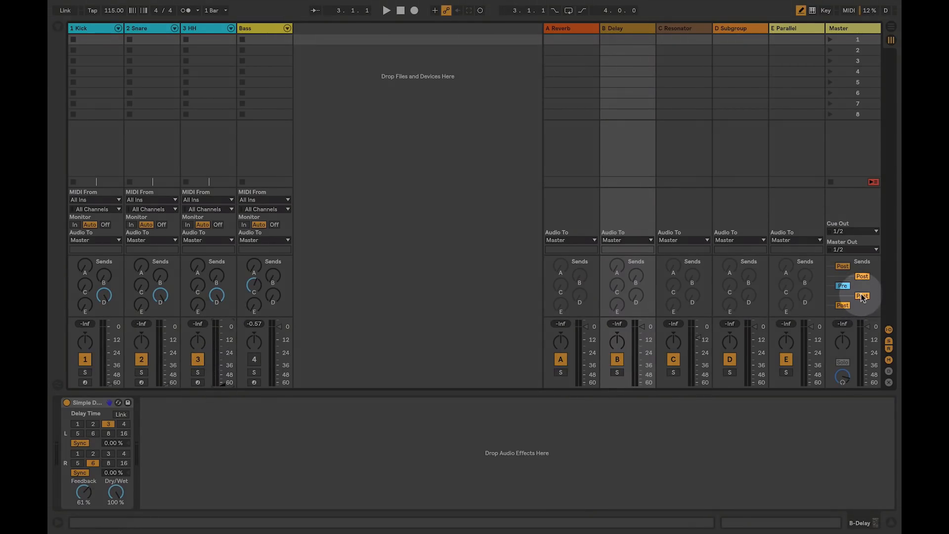
click(862, 296)
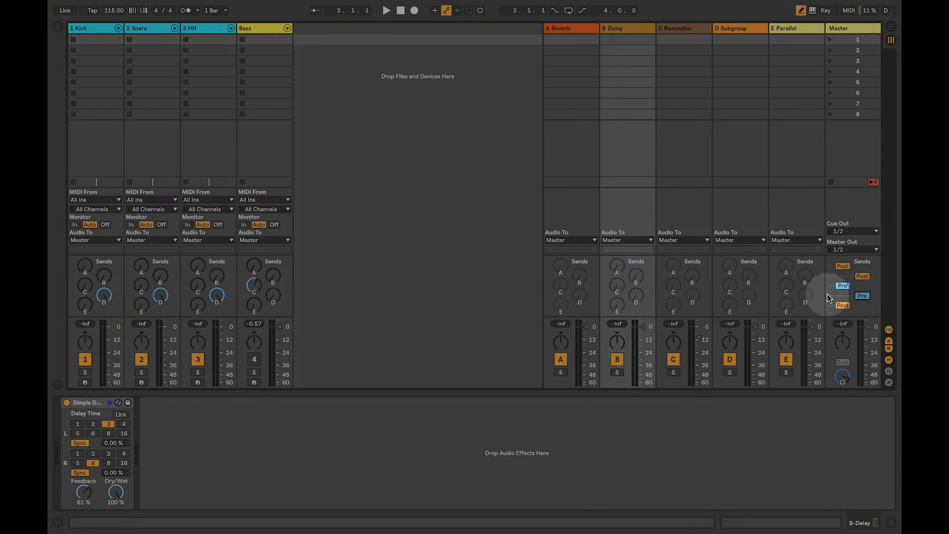
key(space)
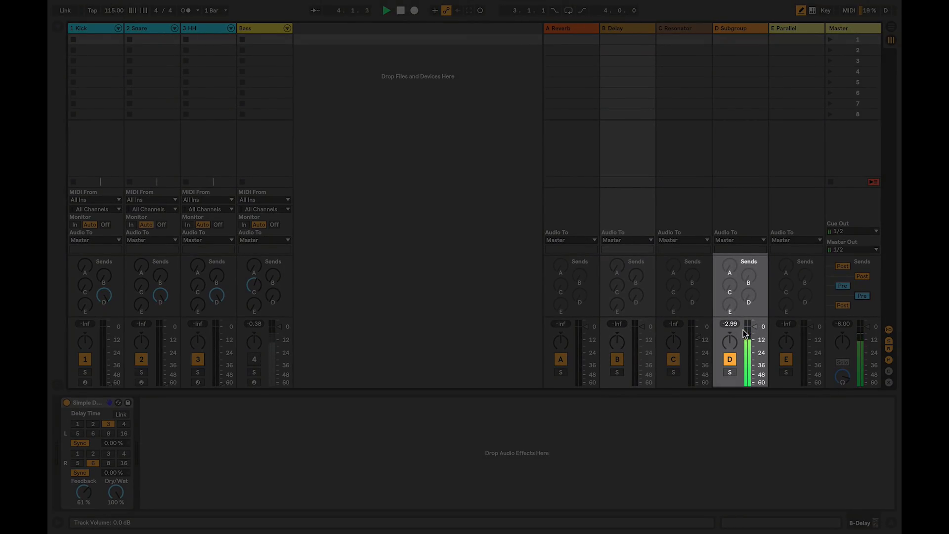
Step: Add the Multiband Dynamics audio effect to the D Subgroup return track, stop playback, and hide the browser
click(730, 29)
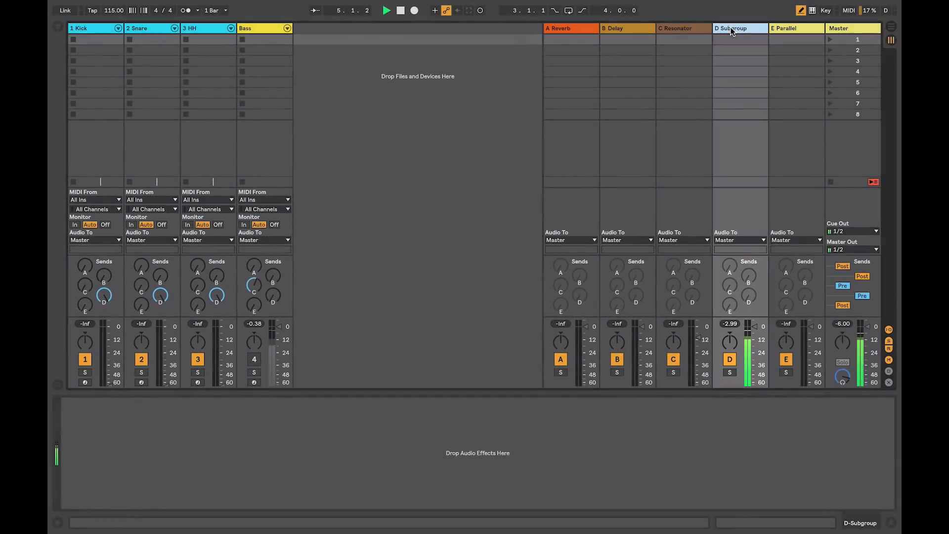
click(55, 27)
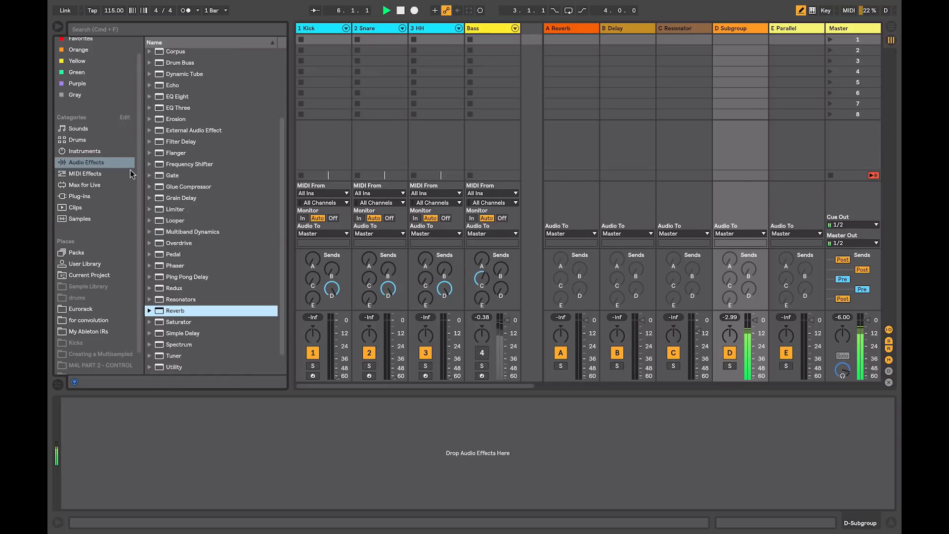
drag(171, 229, 180, 436)
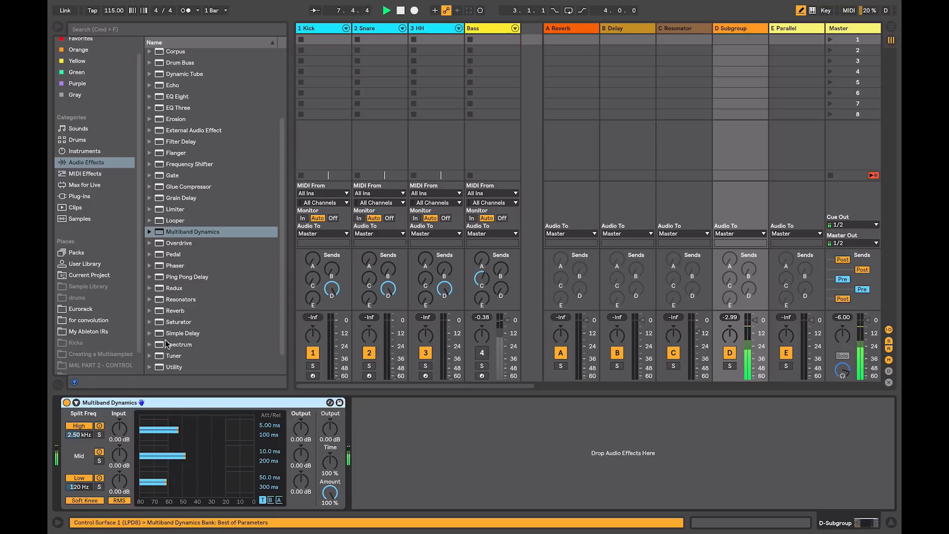
key(space)
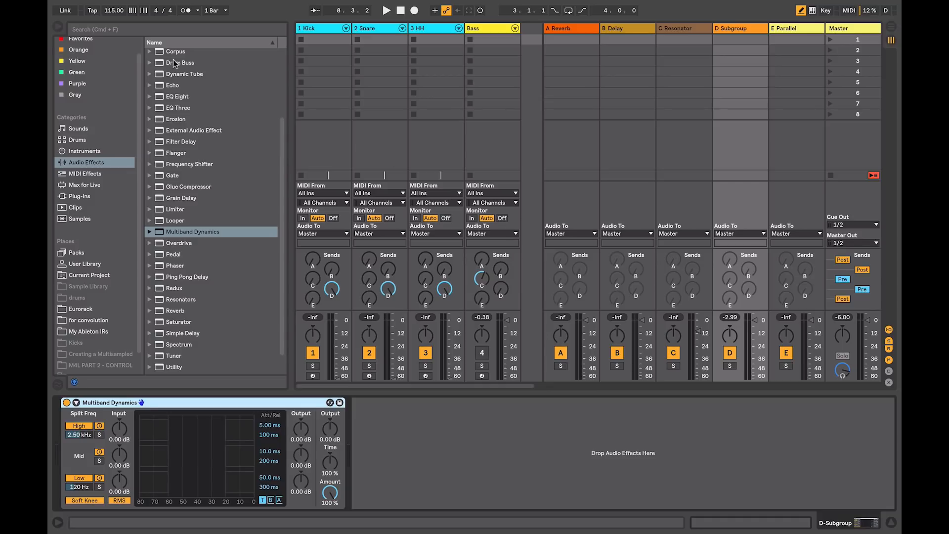
click(59, 28)
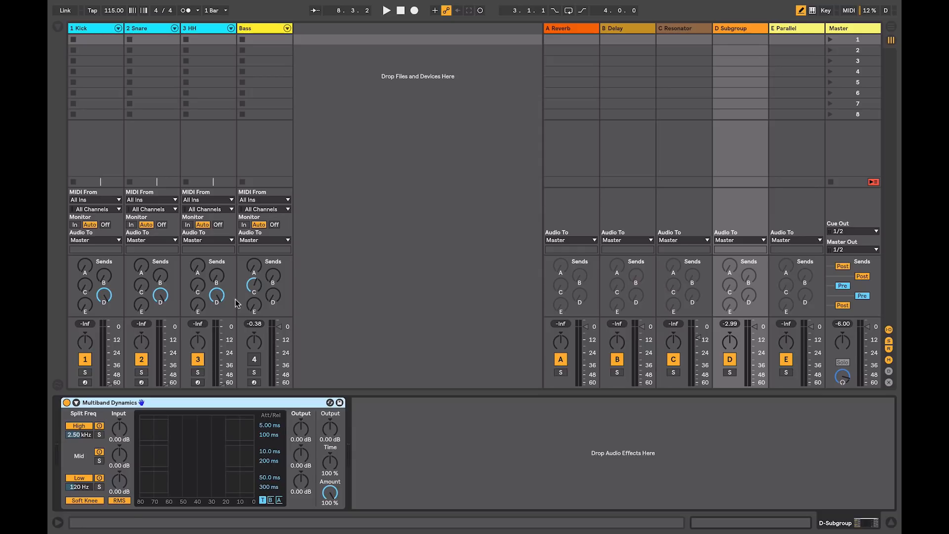
Step: During playback, set Multiband Dynamics input gains to 13.6, 11.6 and 22.9 dB, the low band's ratio to 1:9.14 and its output to 11.2 dB
click(722, 29)
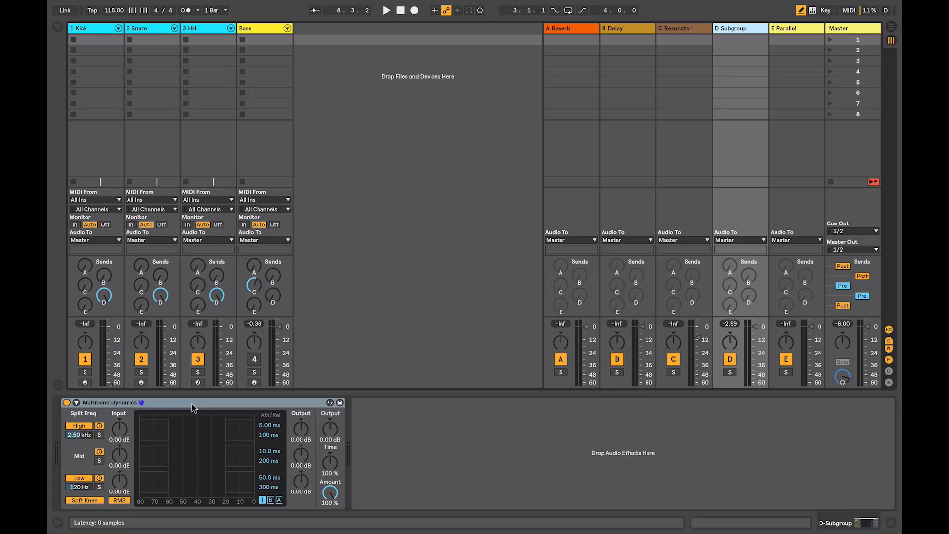
key(space)
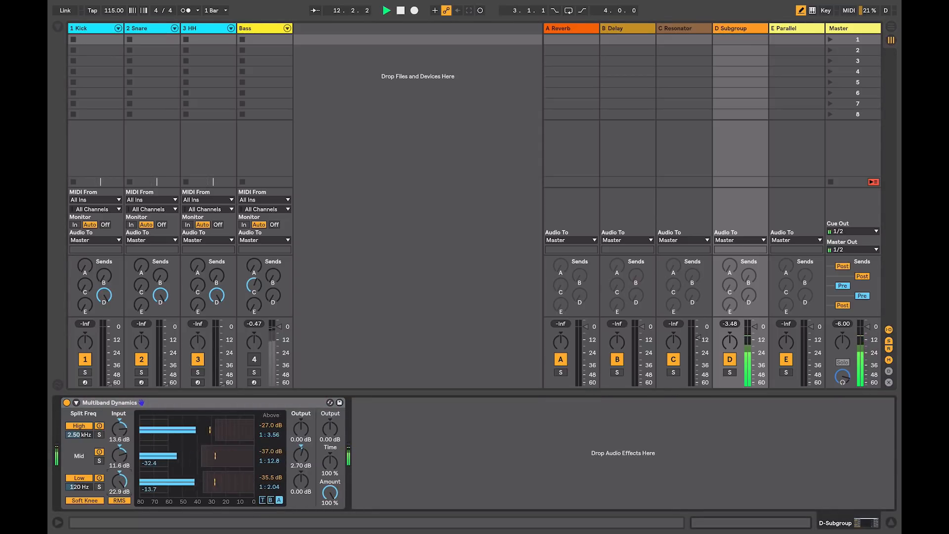
drag(276, 486, 301, 458)
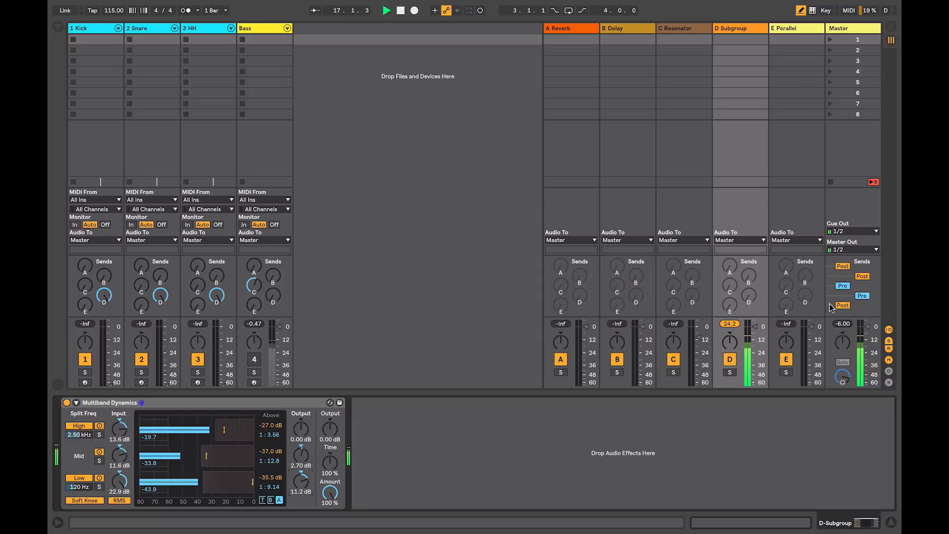
Step: Raise the Kick, Snare and HH volume faders to blend the dry drums with the compressed D Subgroup signal
click(109, 373)
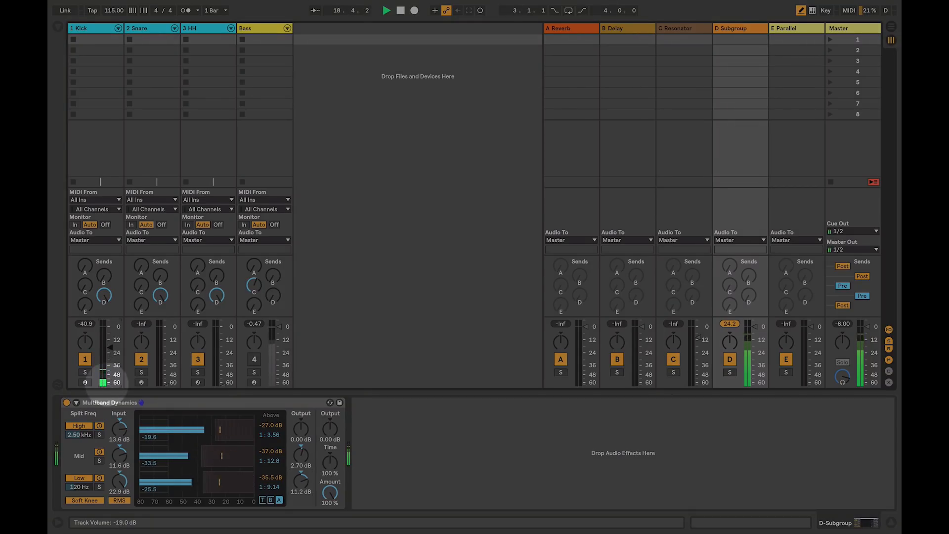
drag(109, 372, 109, 366)
click(163, 366)
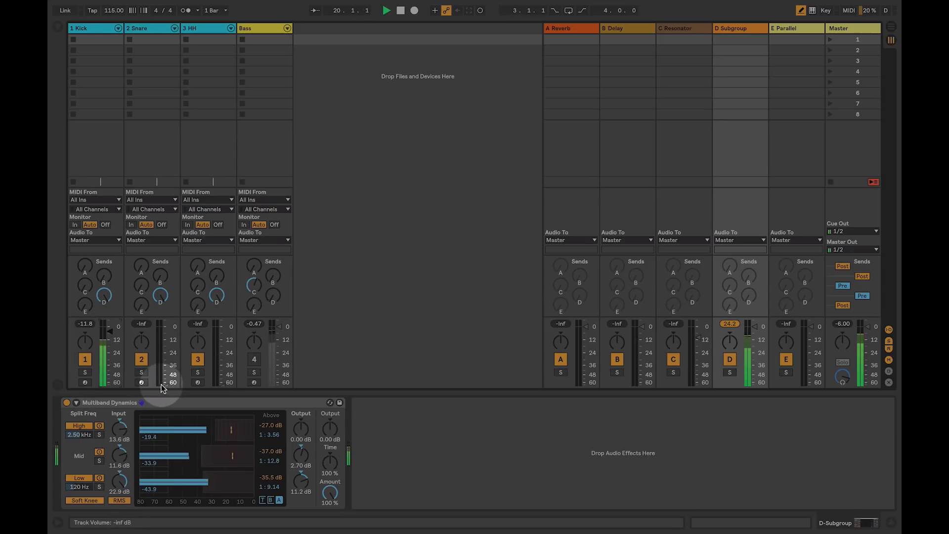
click(218, 382)
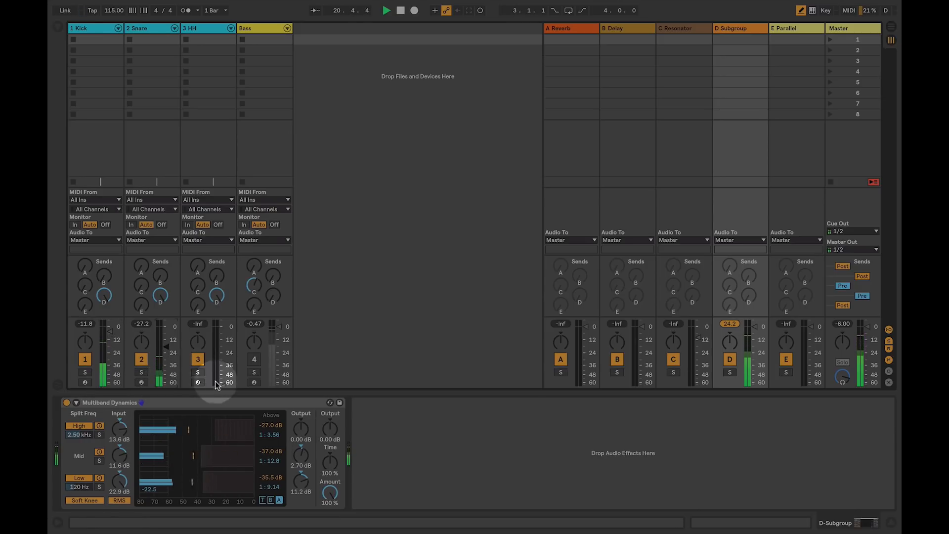
drag(161, 359, 163, 346)
drag(107, 336, 107, 327)
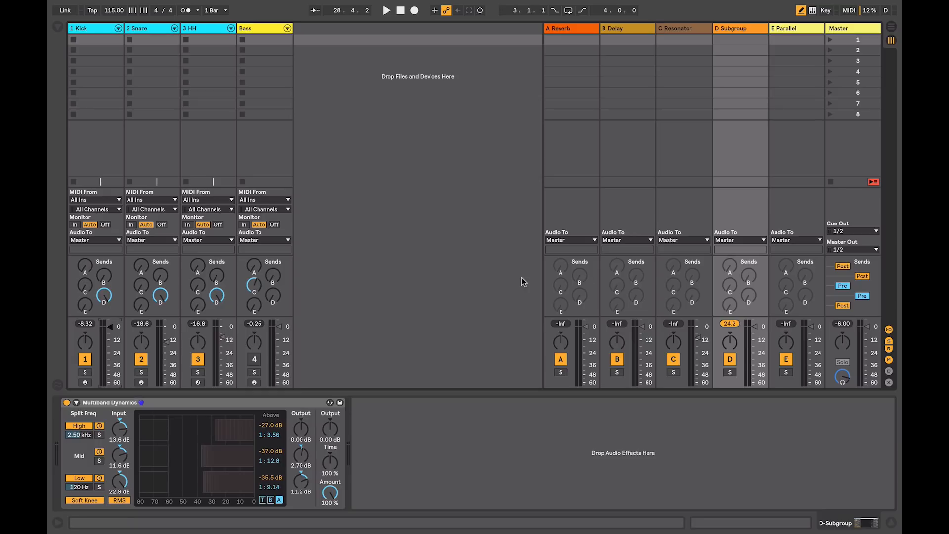
Step: During playback, raise the A Reverb sends on Kick, Snare and HH, and show the A Reverb return's device
key(space)
drag(85, 266, 85, 226)
drag(138, 268, 139, 230)
drag(195, 269, 195, 222)
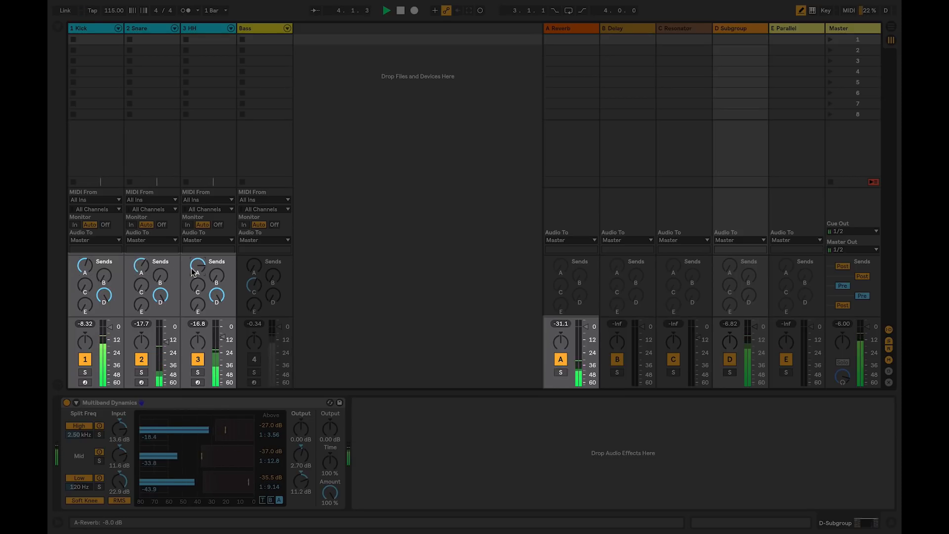
click(573, 28)
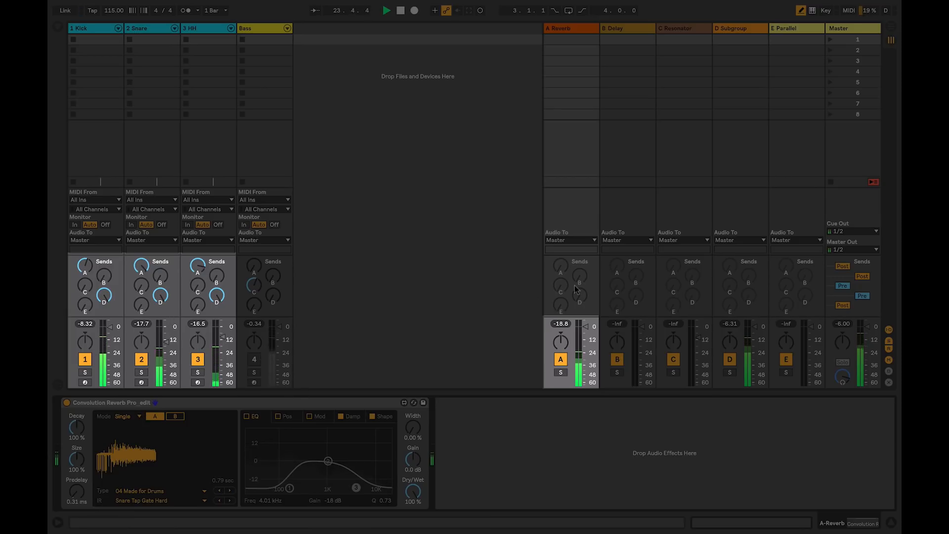
drag(87, 265, 87, 264)
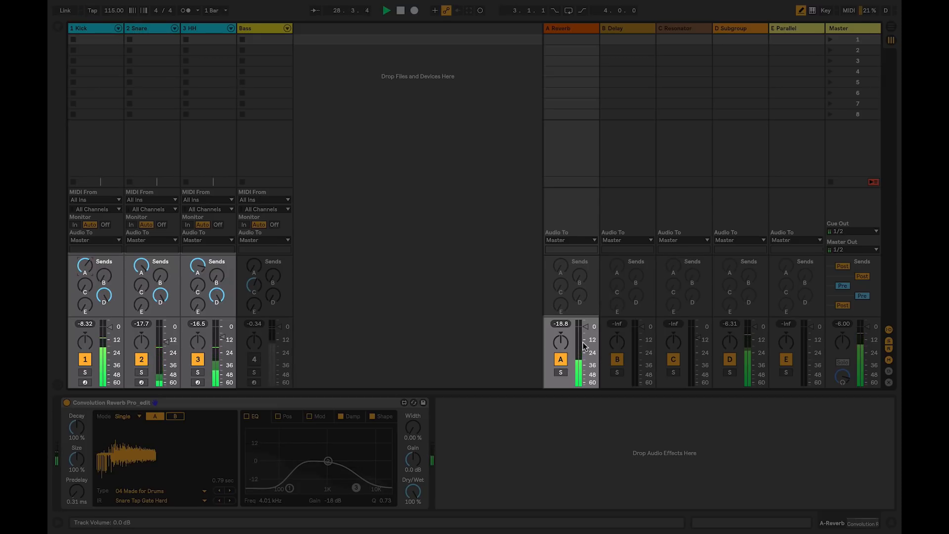
Step: Reset the A Reverb sends on Kick, Snare and HH to -inf dB
double_click(86, 269)
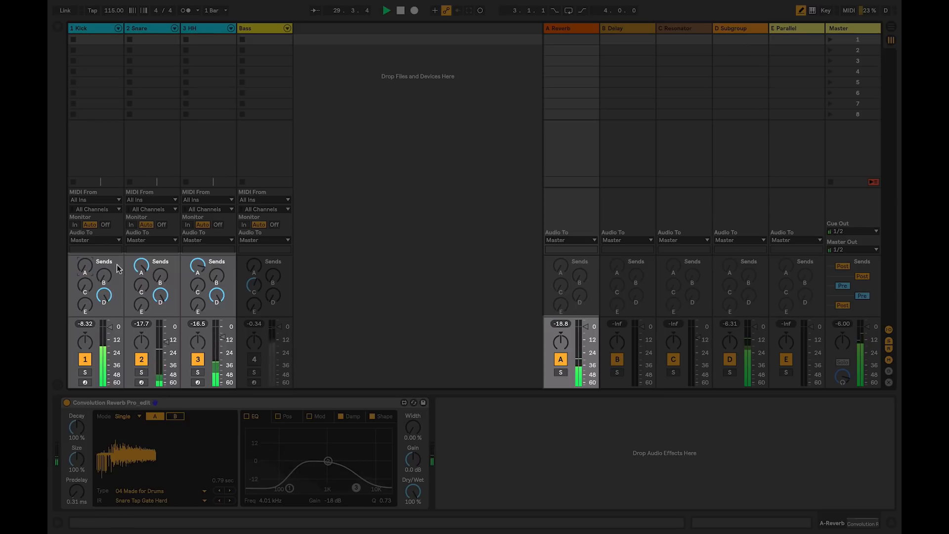
double_click(141, 267)
double_click(198, 267)
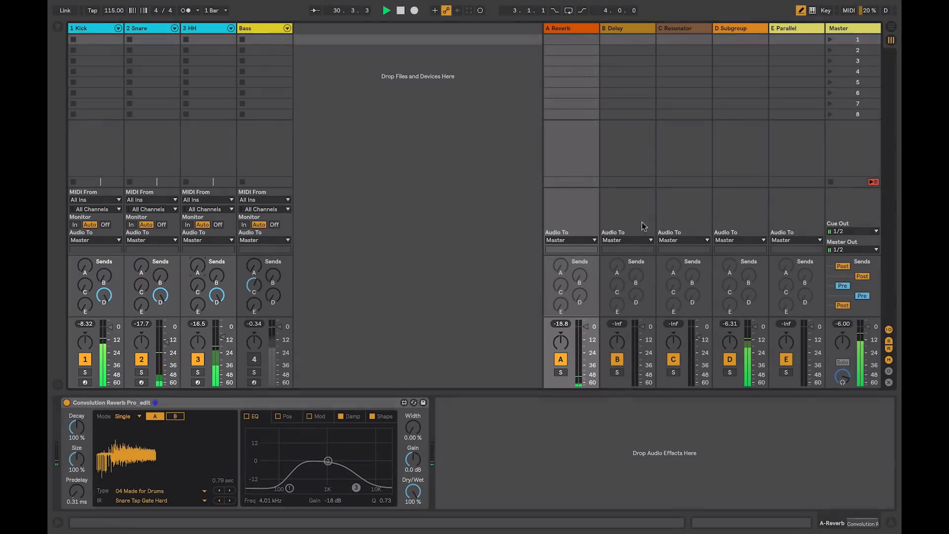
Step: Enable all sends on the D Subgroup return, raise its A Reverb send, and stop playback
right_click(733, 298)
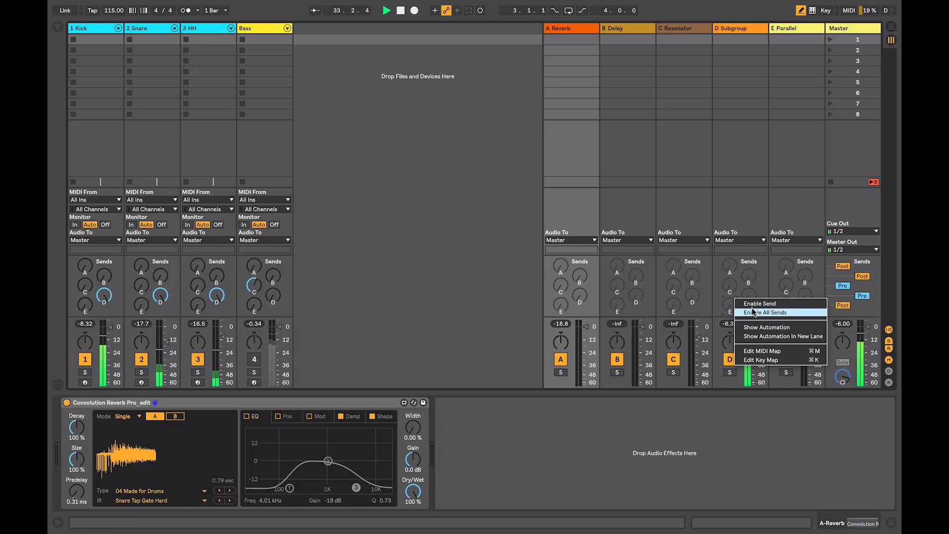
click(753, 312)
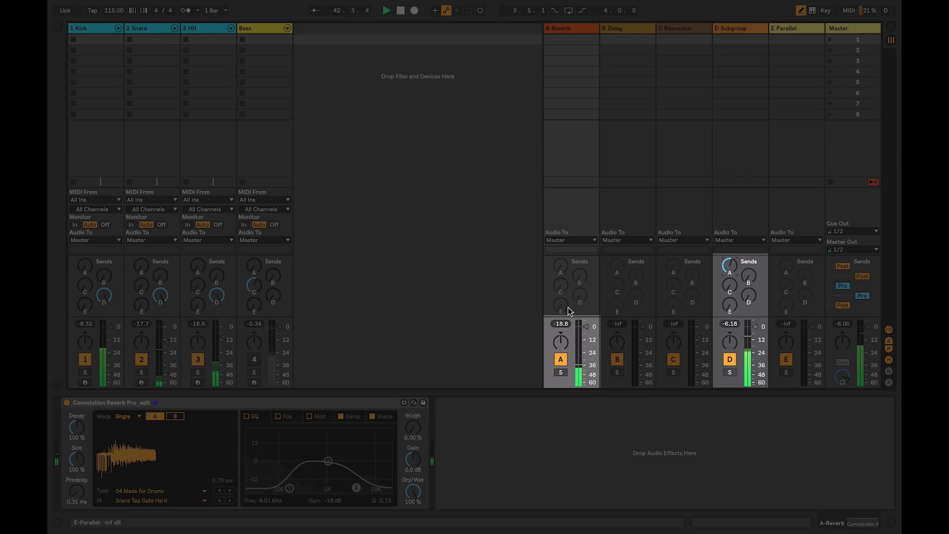
key(space)
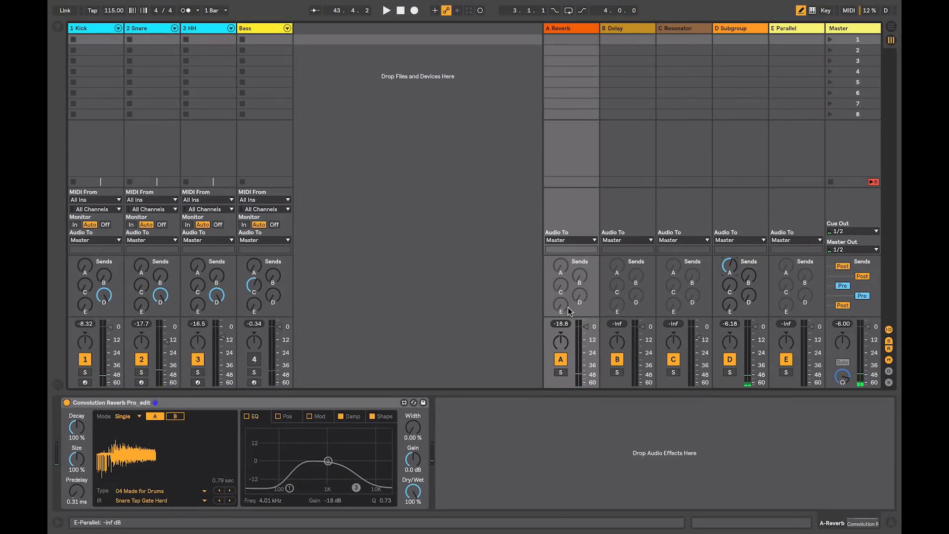